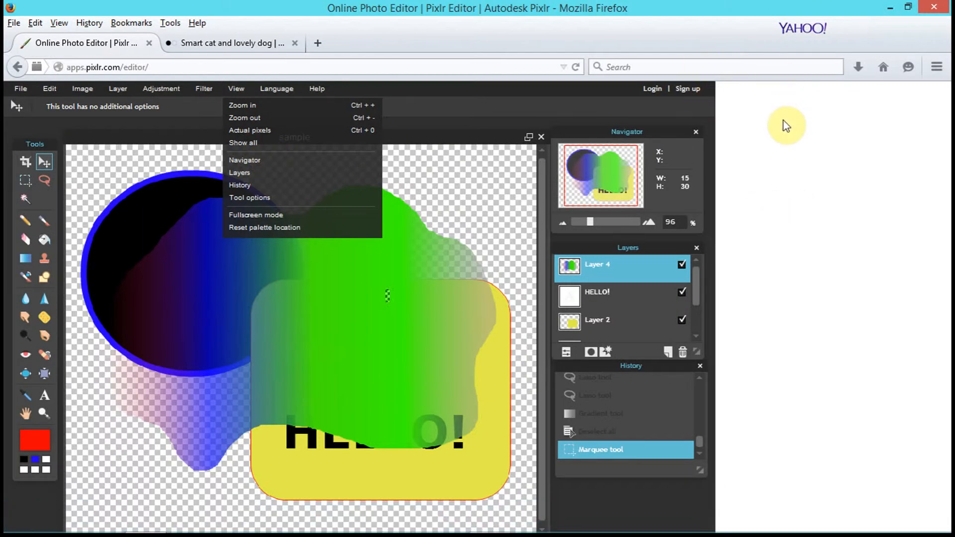
# - Display the photo editor in full screen and dismiss the open list of view commands
pyautogui.press('F11')
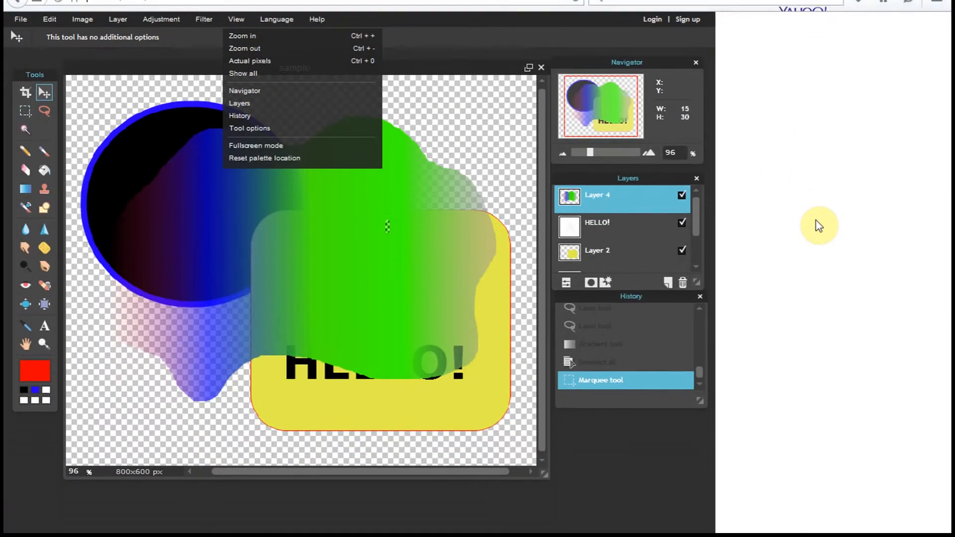
pyautogui.click(517, 43)
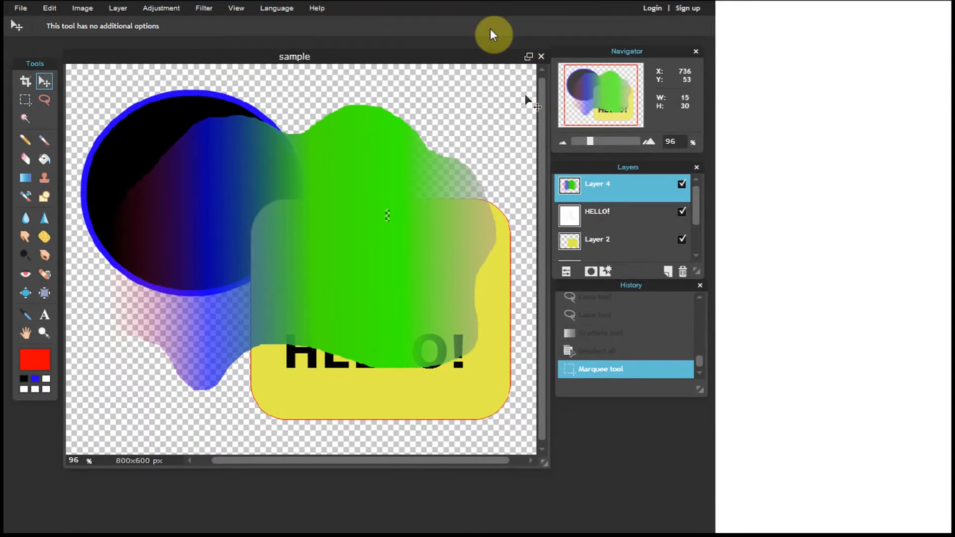
pyautogui.moveTo(317, 3)
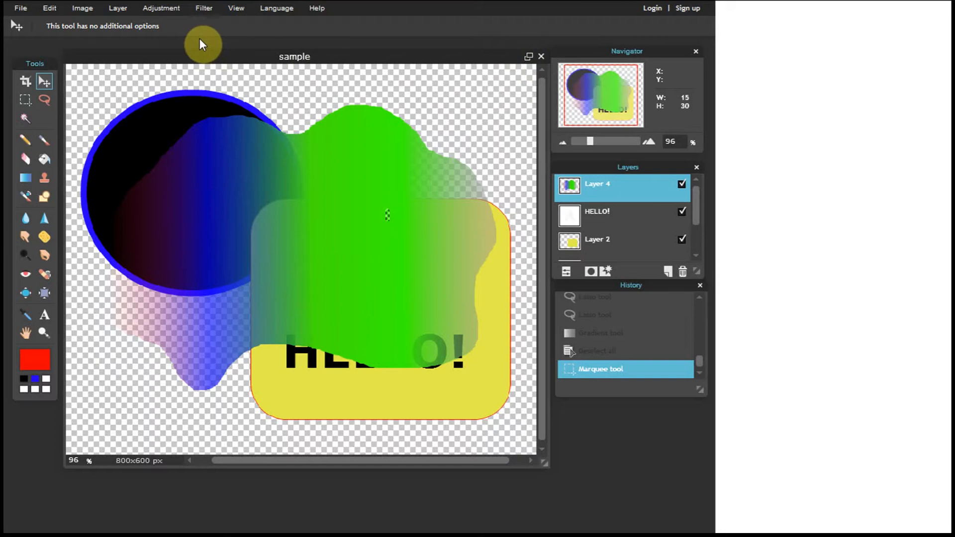
pyautogui.moveTo(182, 34)
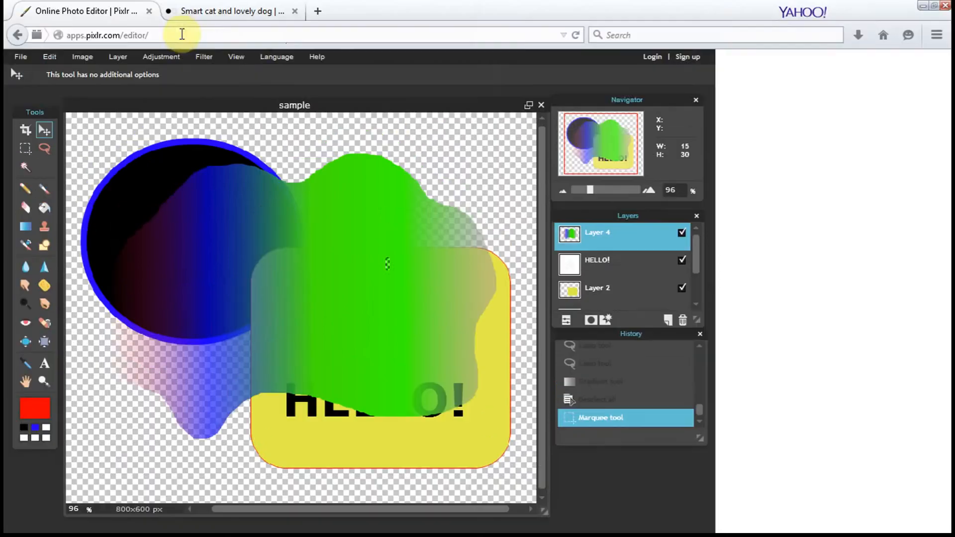
# - Switch to the Flickr page and copy the link location of the cat and dog photo's Original (1024 × 768) size
pyautogui.click(229, 10)
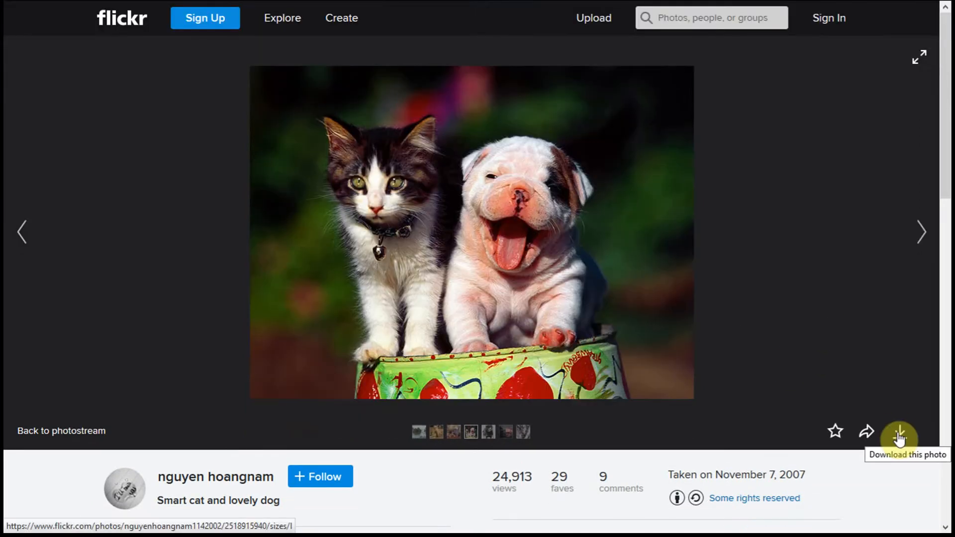
pyautogui.click(898, 432)
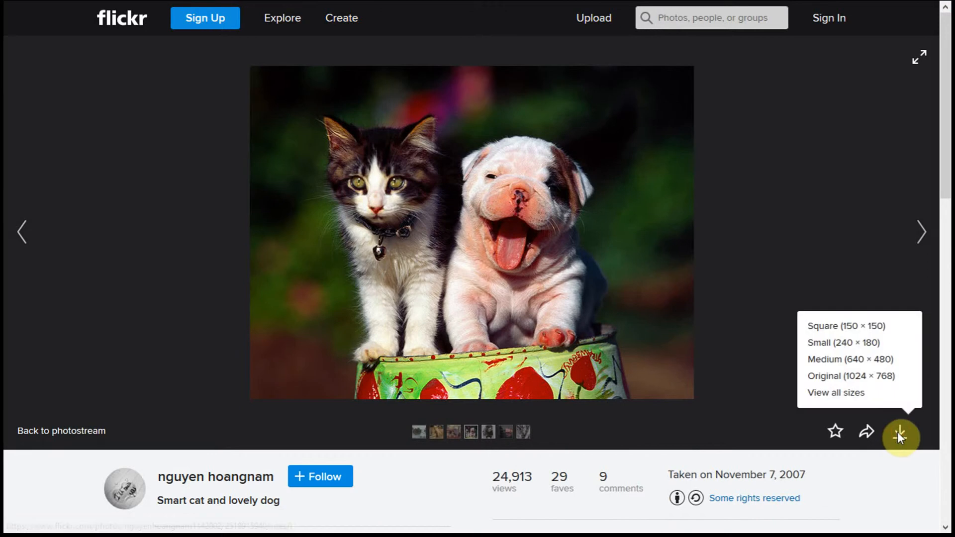
pyautogui.rightClick(860, 381)
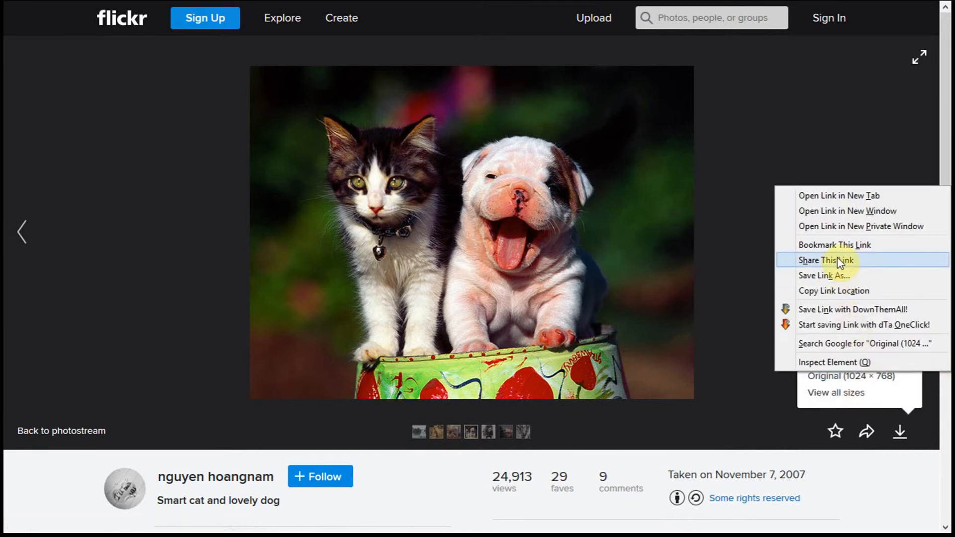
pyautogui.click(838, 291)
# - Open the copied photo link as an image URL in Pixlr Editor and enlarge its image window in full screen
pyautogui.moveTo(144, 6)
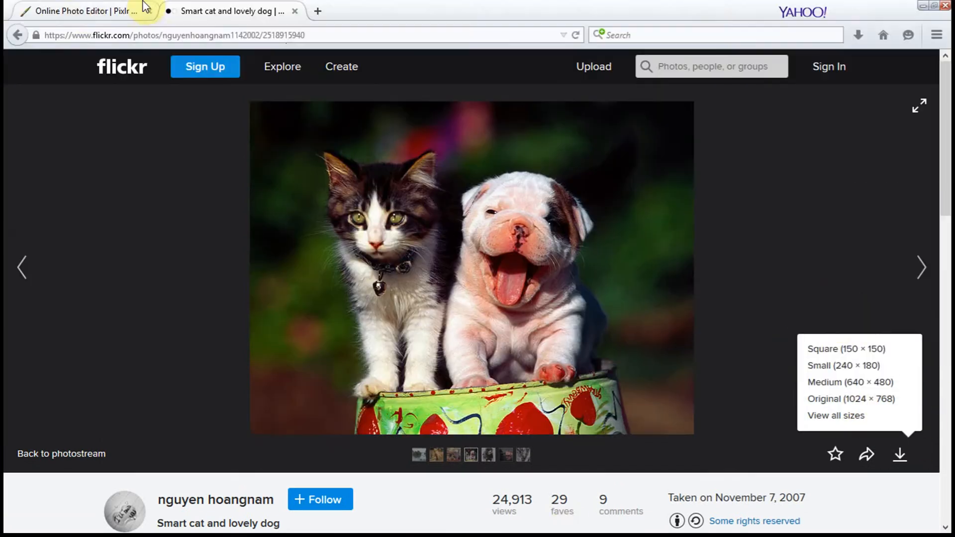
pyautogui.click(83, 12)
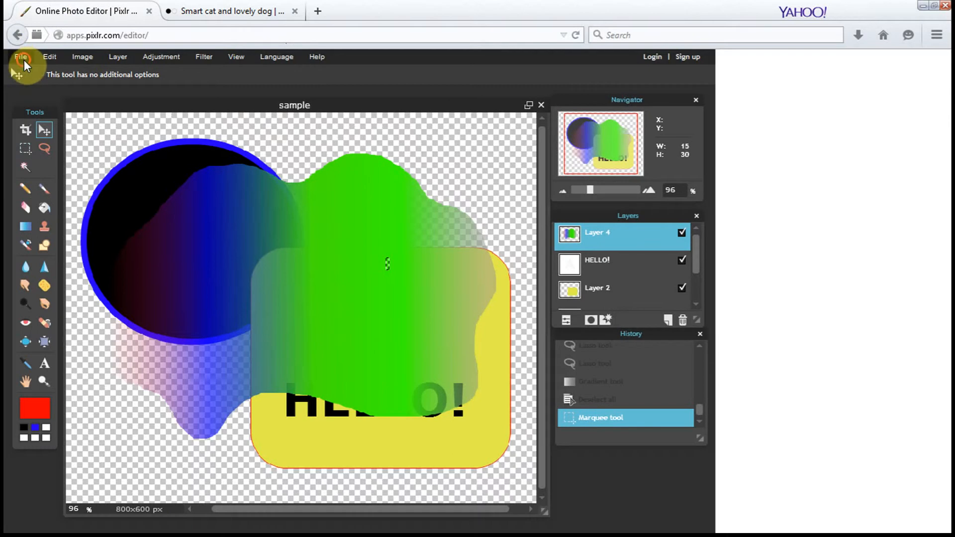
pyautogui.click(24, 61)
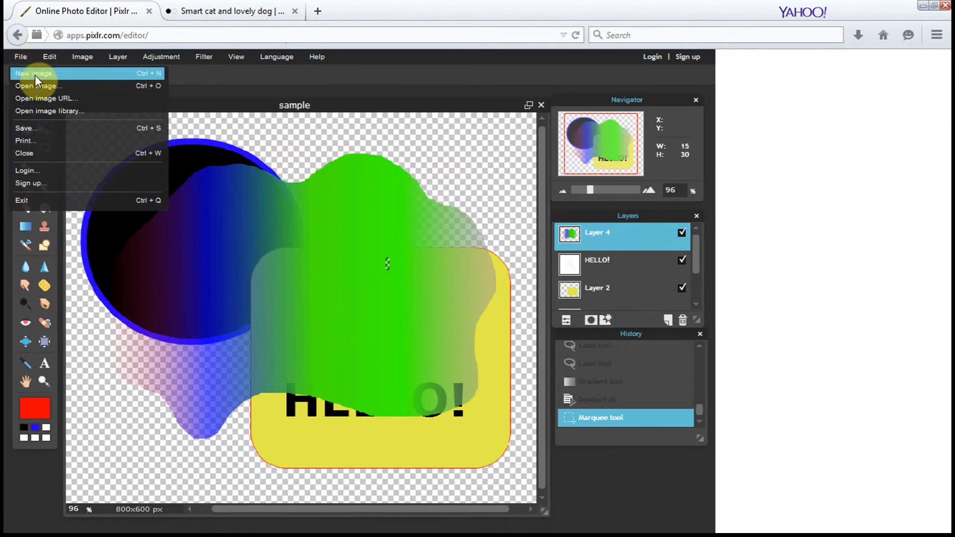
pyautogui.click(48, 97)
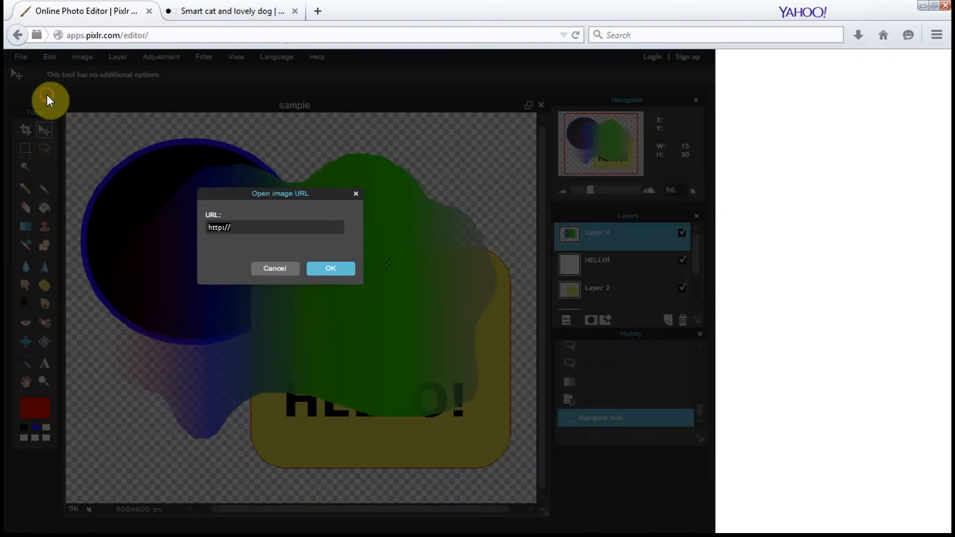
pyautogui.hotkey('ctrl', 'v')
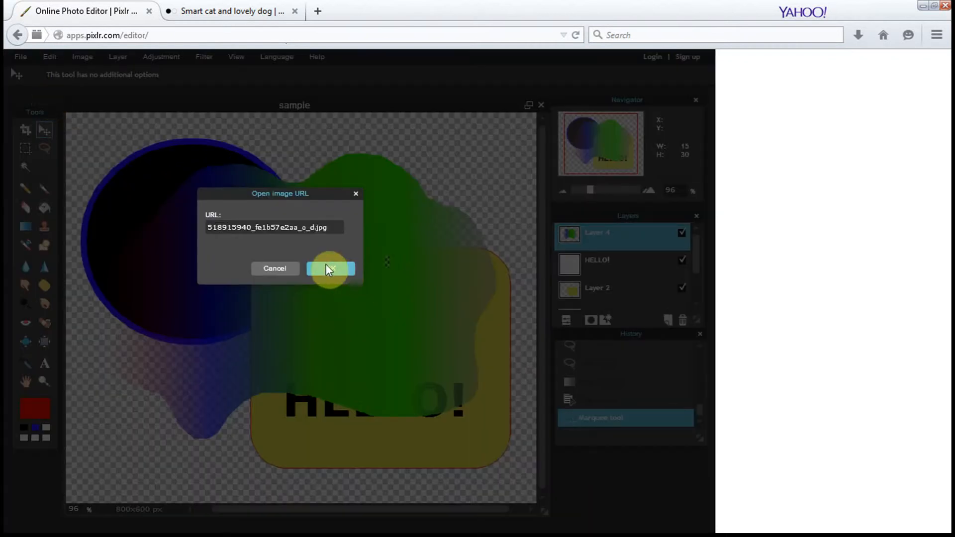
pyautogui.click(326, 264)
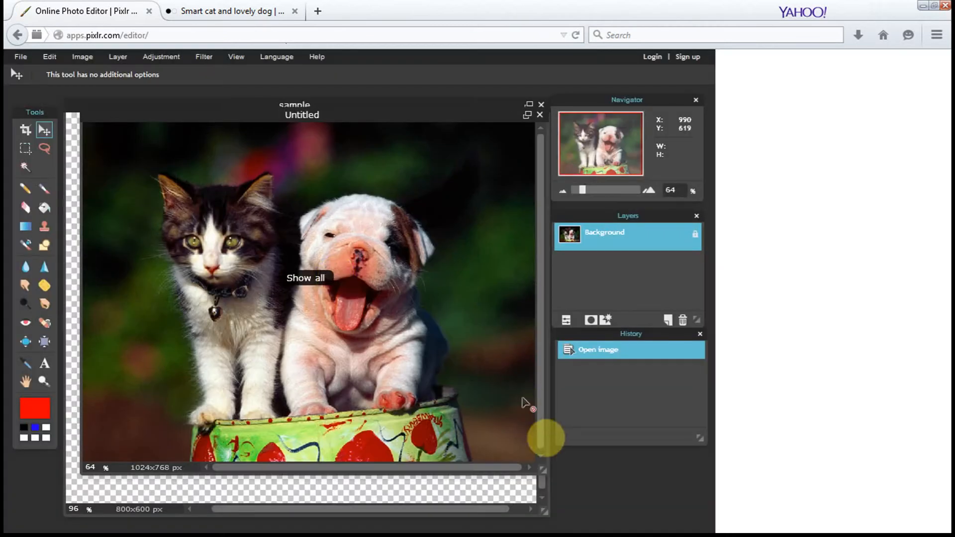
pyautogui.press('F11')
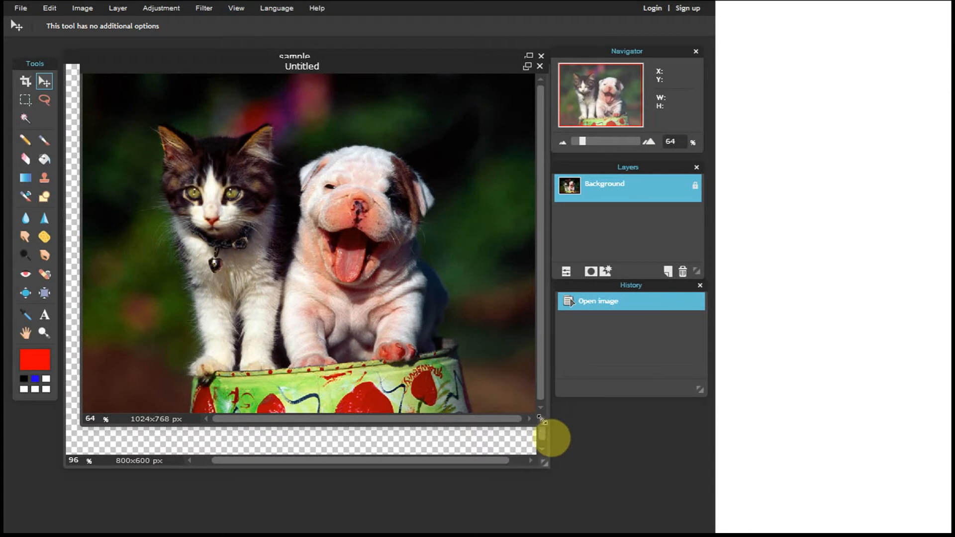
pyautogui.moveTo(541, 426); pyautogui.dragTo(574, 490)
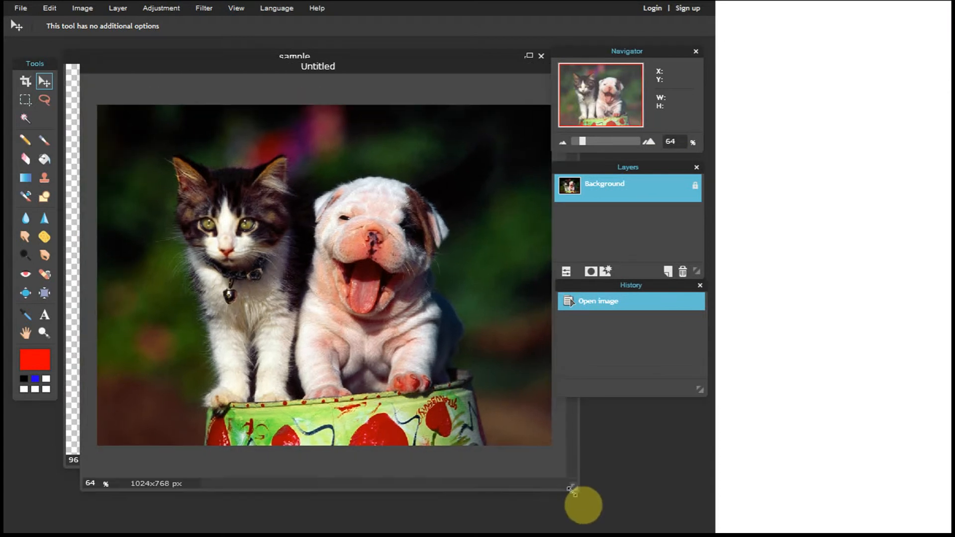
# - Try clearing a rectangular marquee of about 340 × 261 px over the puppy's face, and undo the clears
pyautogui.click(24, 98)
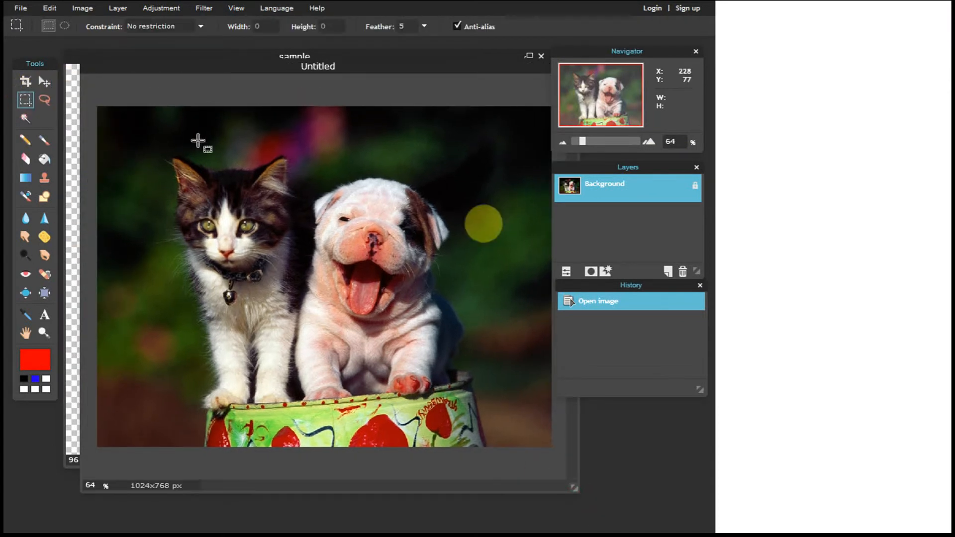
pyautogui.moveTo(270, 164); pyautogui.dragTo(418, 275)
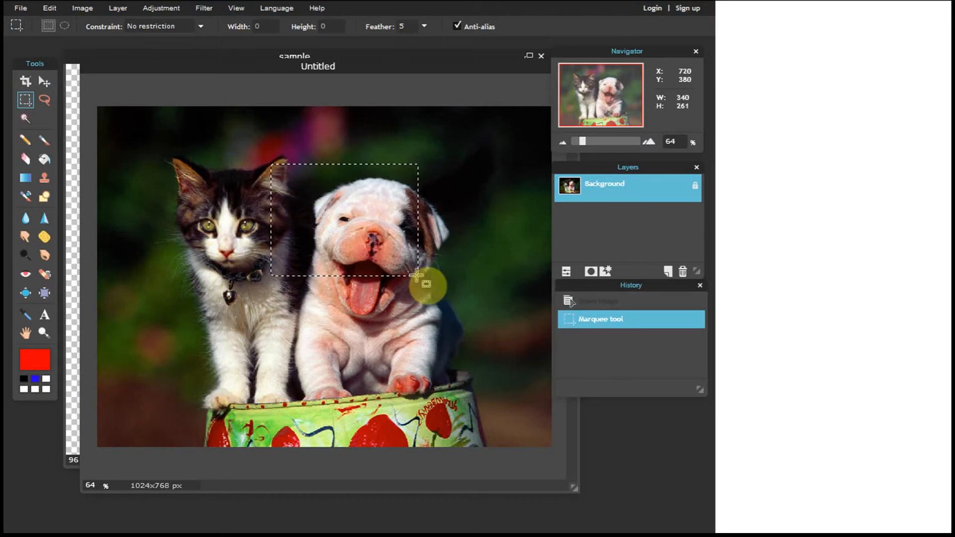
pyautogui.press('Delete')
pyautogui.press('Delete')
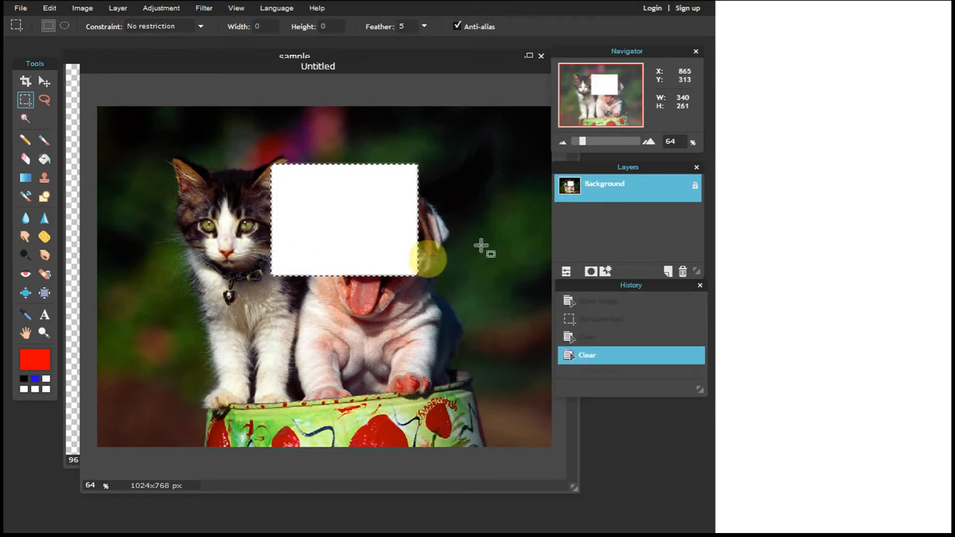
pyautogui.hotkey('ctrl', 'z')
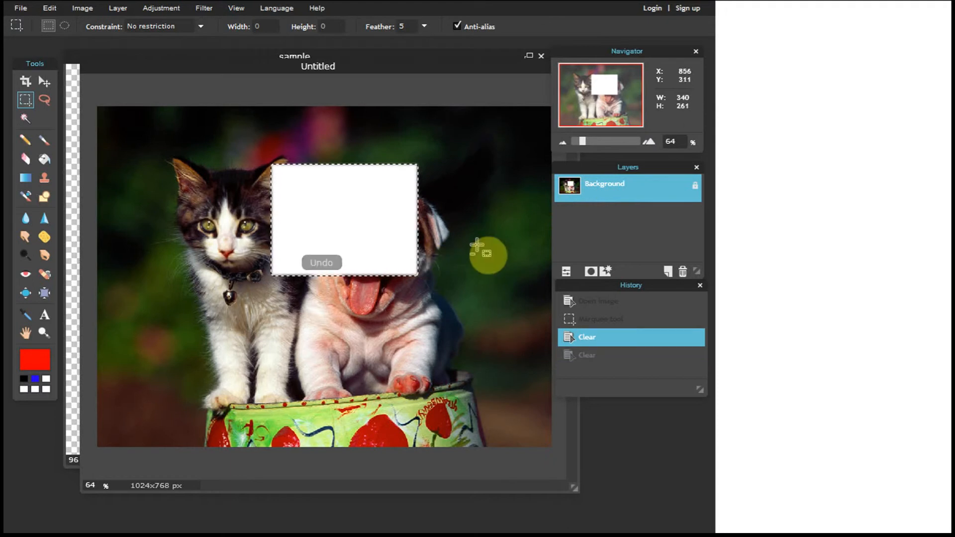
pyautogui.hotkey('ctrl', 'z')
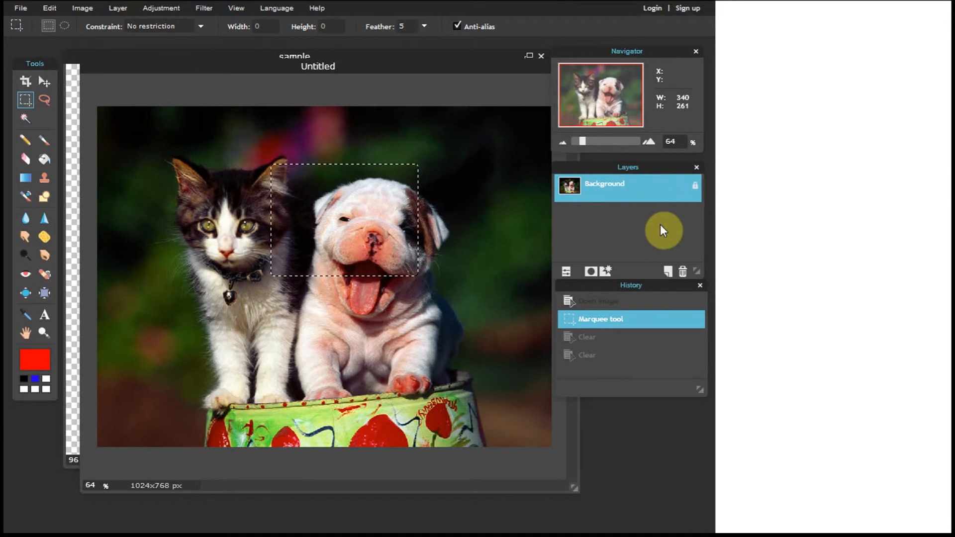
# - Select the entire 1024 × 768 px photo with the Marquee tool and copy it
pyautogui.click(87, 94)
pyautogui.moveTo(87, 95); pyautogui.dragTo(571, 519)
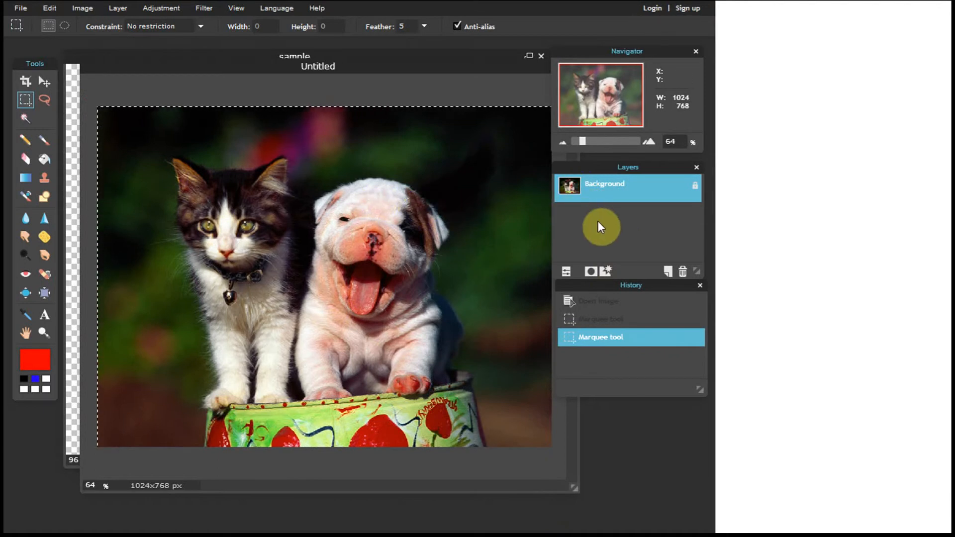
pyautogui.moveTo(97, 105); pyautogui.dragTo(589, 494)
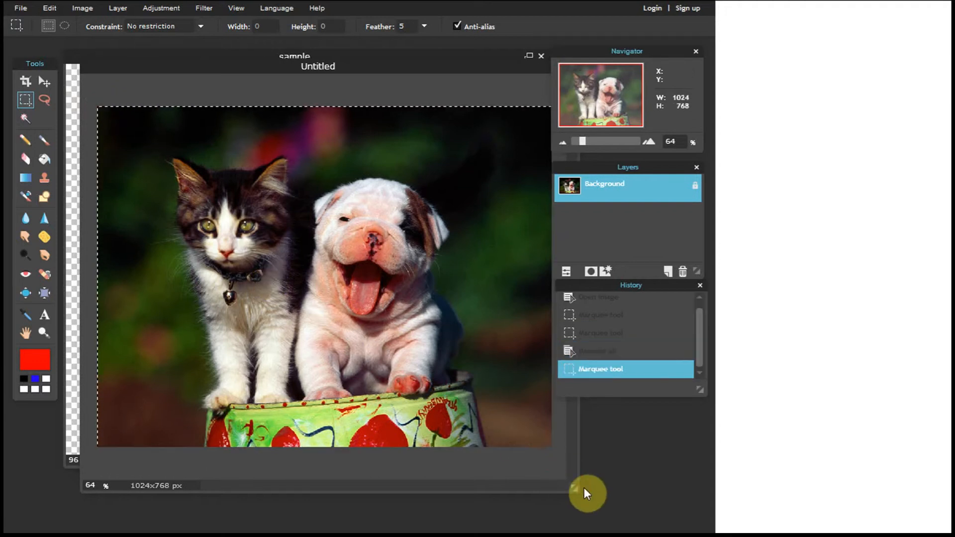
pyautogui.moveTo(34, 4)
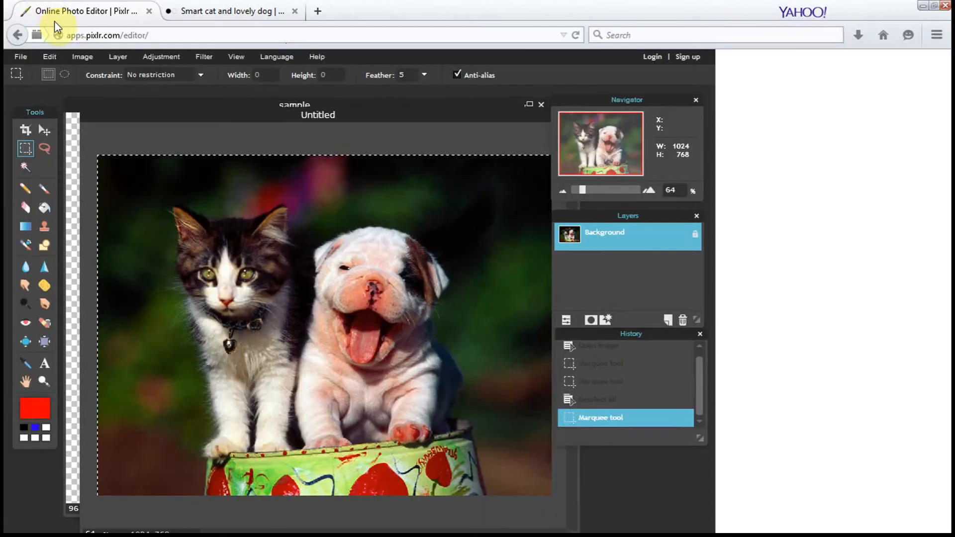
pyautogui.click(48, 56)
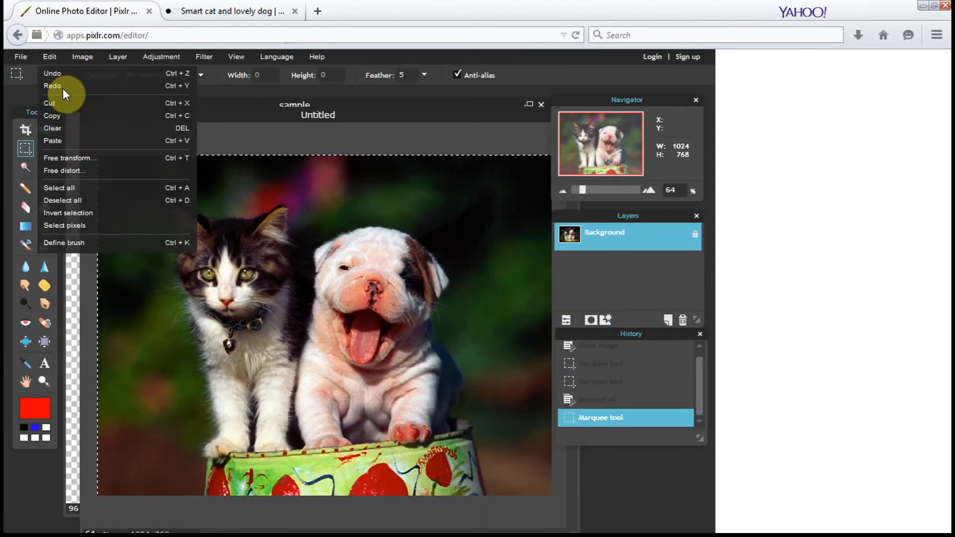
pyautogui.click(66, 116)
# - Create a non-transparent 1024 × 768 px image from the clipboard preset and move the image windows apart
pyautogui.click(21, 58)
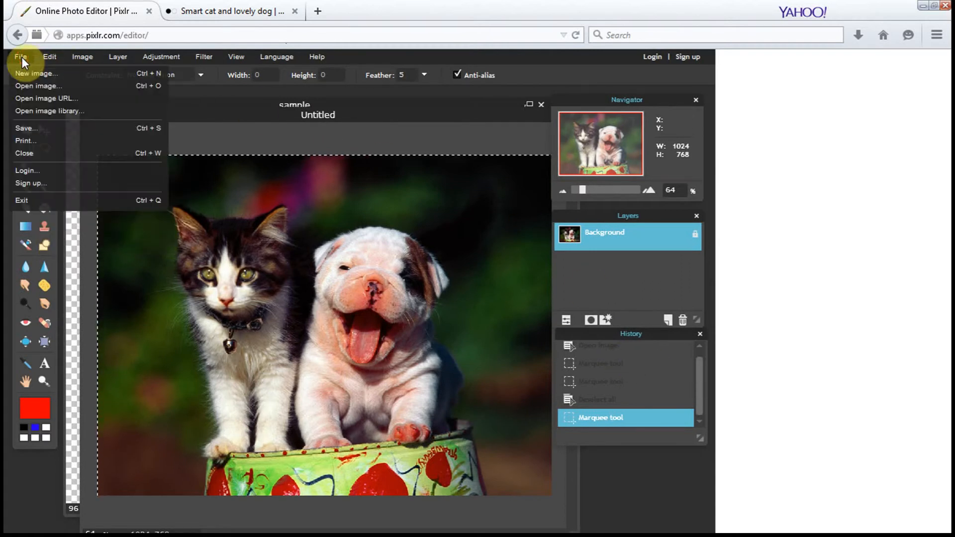
pyautogui.click(25, 72)
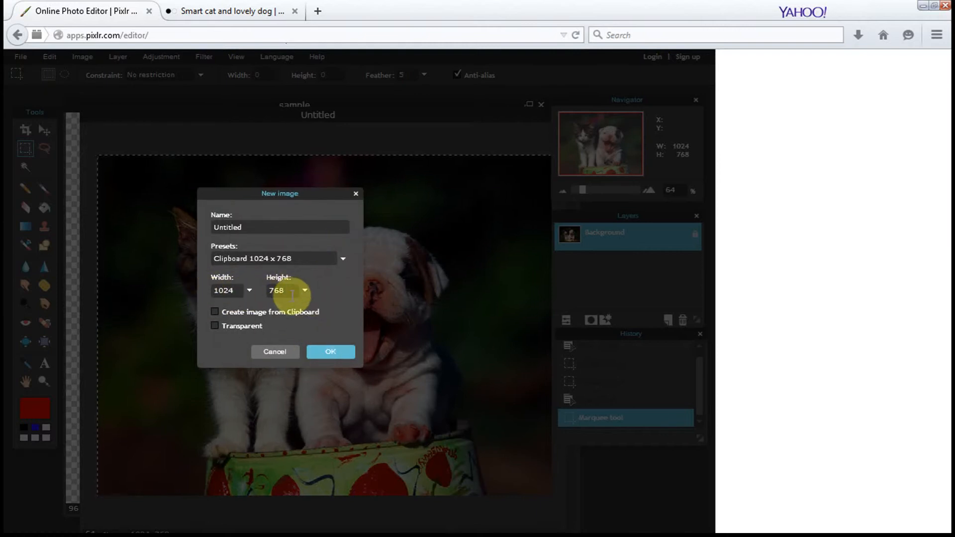
pyautogui.click(329, 352)
pyautogui.moveTo(455, 139); pyautogui.dragTo(437, 204)
pyautogui.click(446, 127)
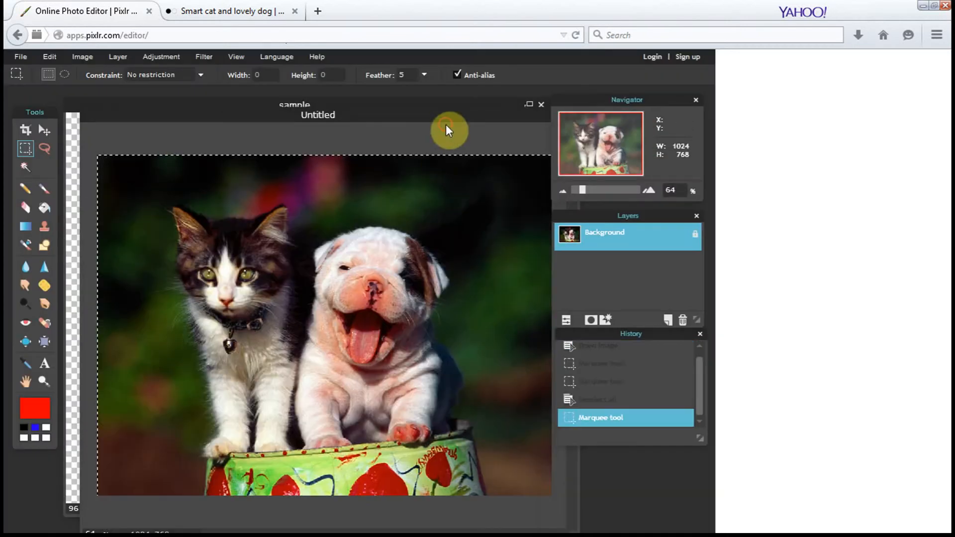
pyautogui.moveTo(430, 113); pyautogui.dragTo(525, 104)
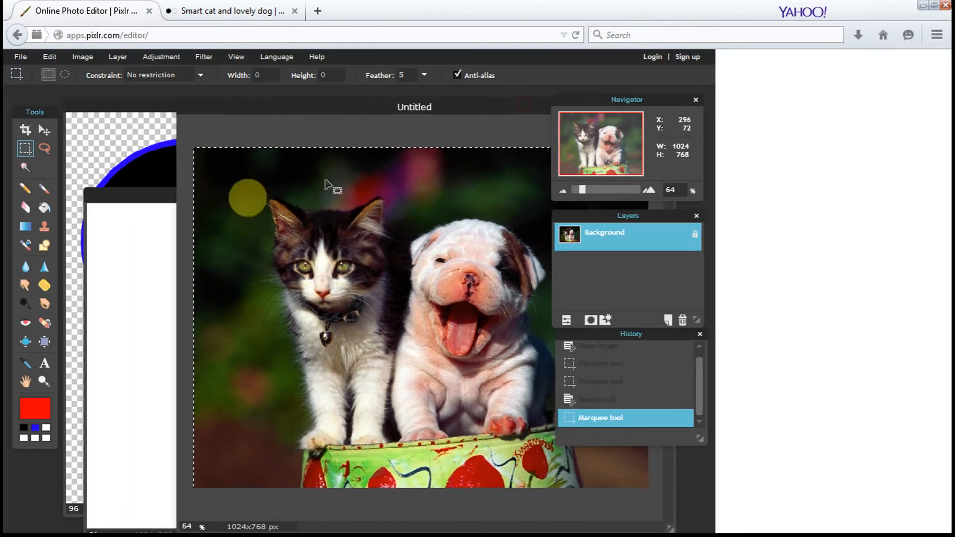
# - Paste the copied photo into the new white image and close that image without saving
pyautogui.click(160, 199)
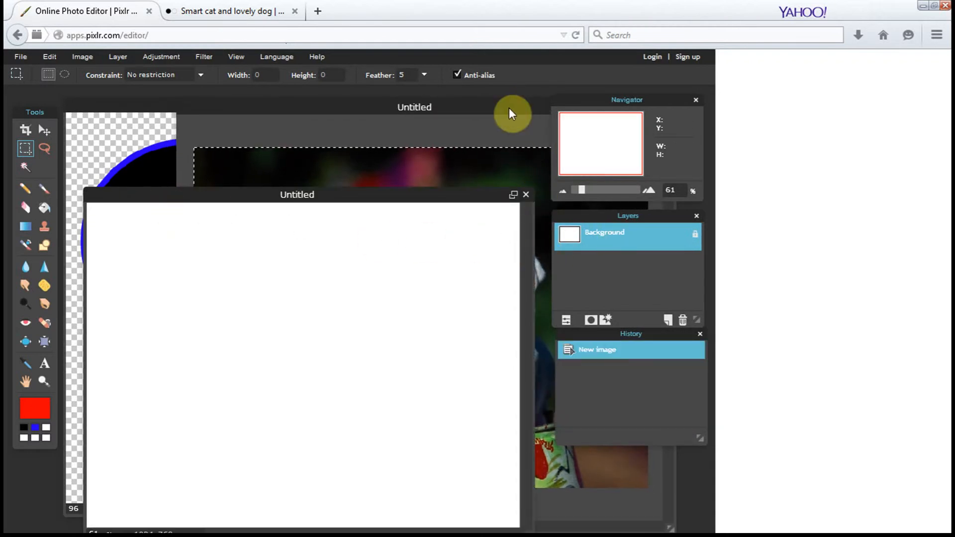
pyautogui.click(517, 131)
pyautogui.moveTo(577, 239); pyautogui.dragTo(132, 335)
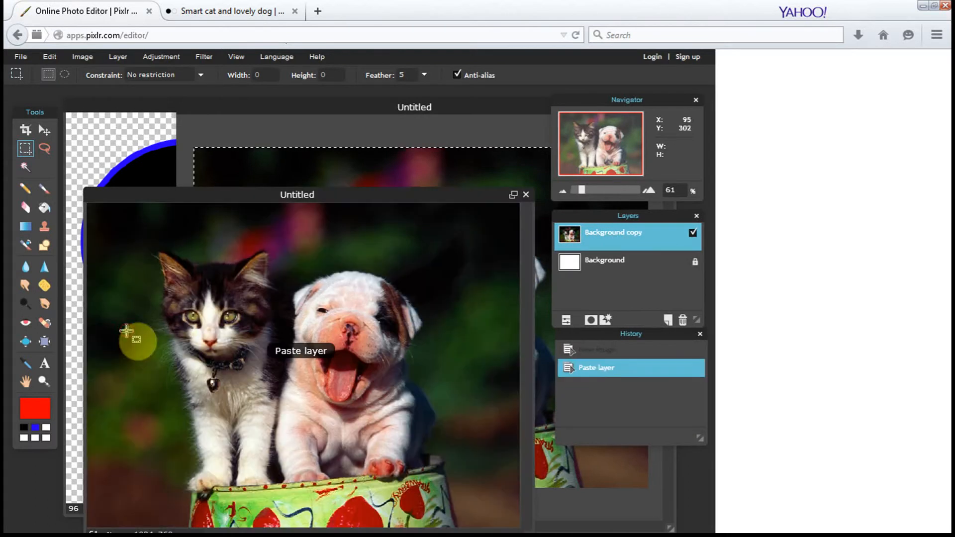
pyautogui.click(525, 195)
pyautogui.click(377, 320)
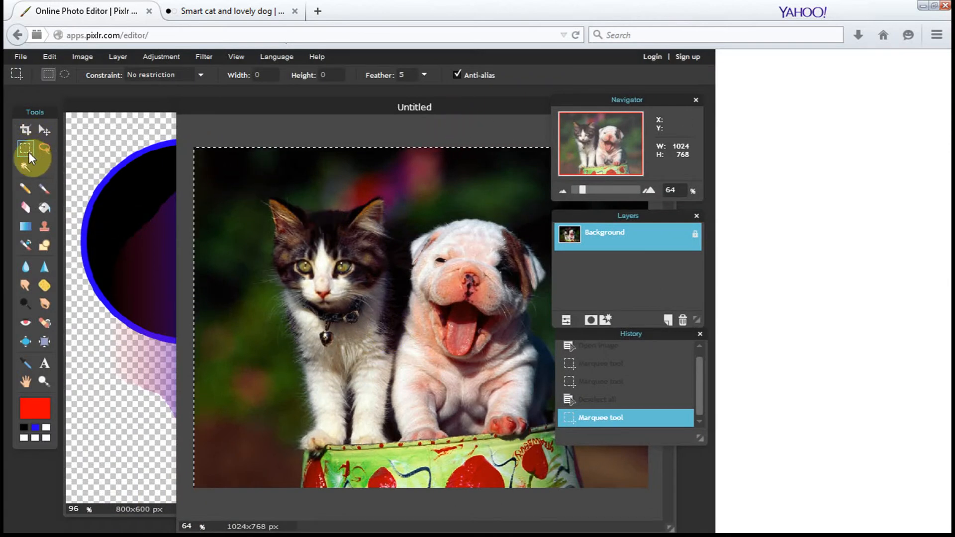
# - Reselect the whole cat and dog photo with a rectangular marquee and copy it again
pyautogui.click(194, 143)
pyautogui.moveTo(194, 143); pyautogui.dragTo(661, 522)
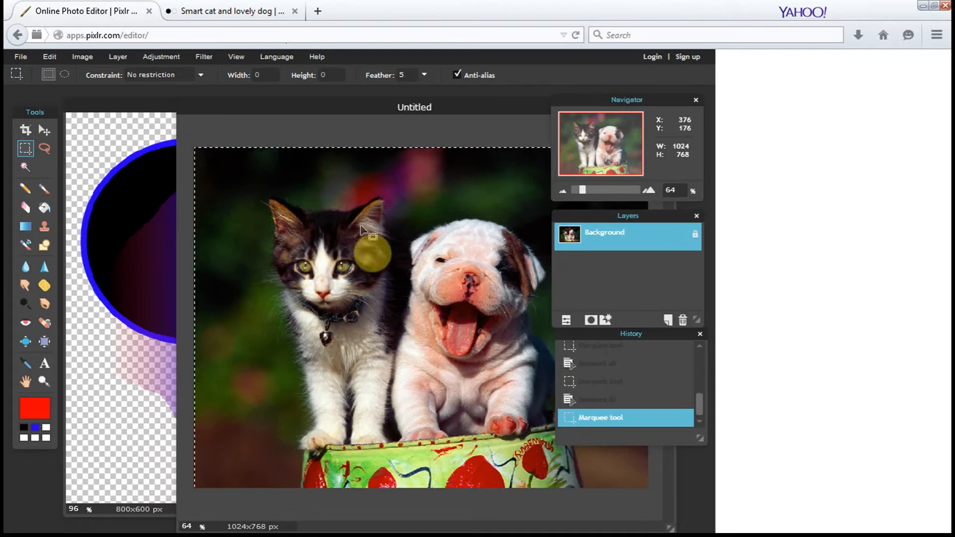
pyautogui.click(50, 57)
pyautogui.click(61, 115)
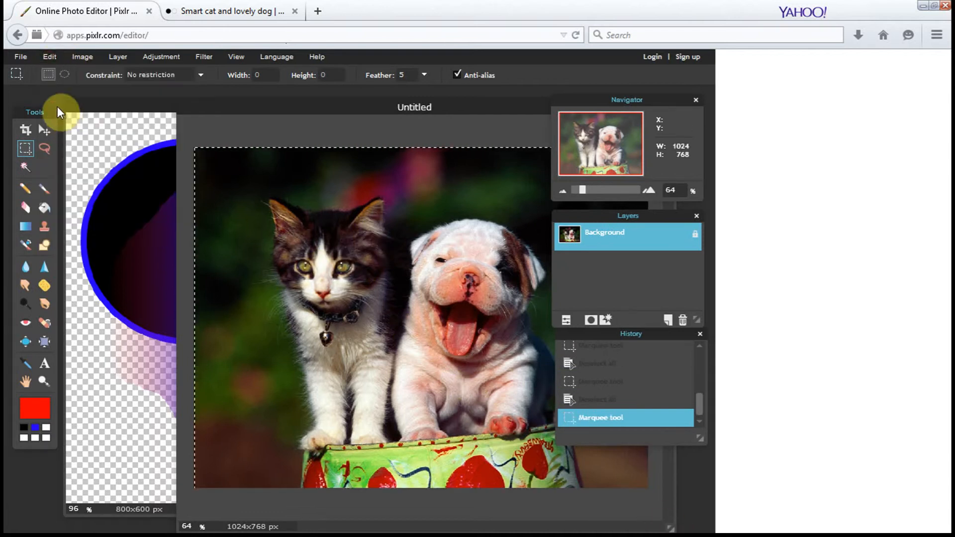
# - Create a new image with a transparent background using the Clipboard 1024 x 768 preset
pyautogui.click(21, 56)
pyautogui.click(26, 76)
pyautogui.click(215, 325)
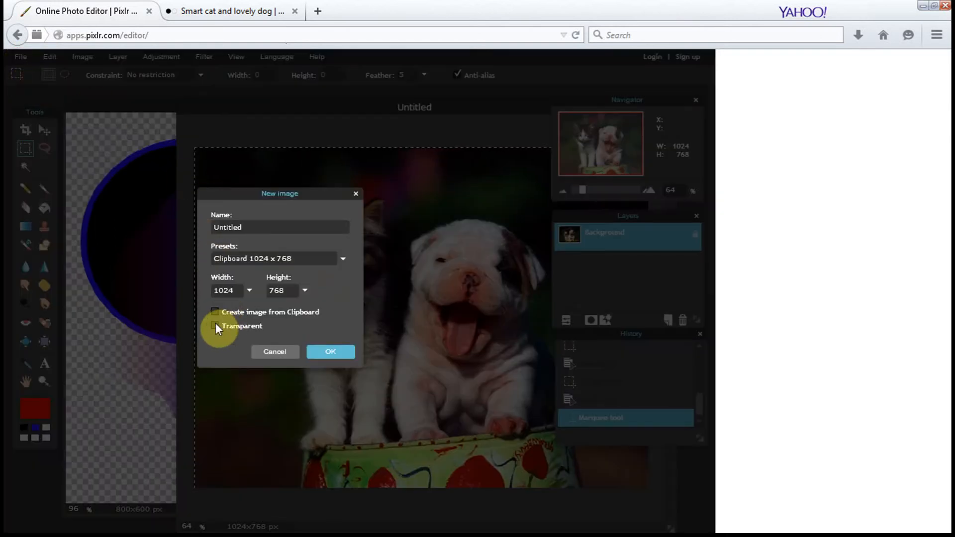
pyautogui.click(328, 352)
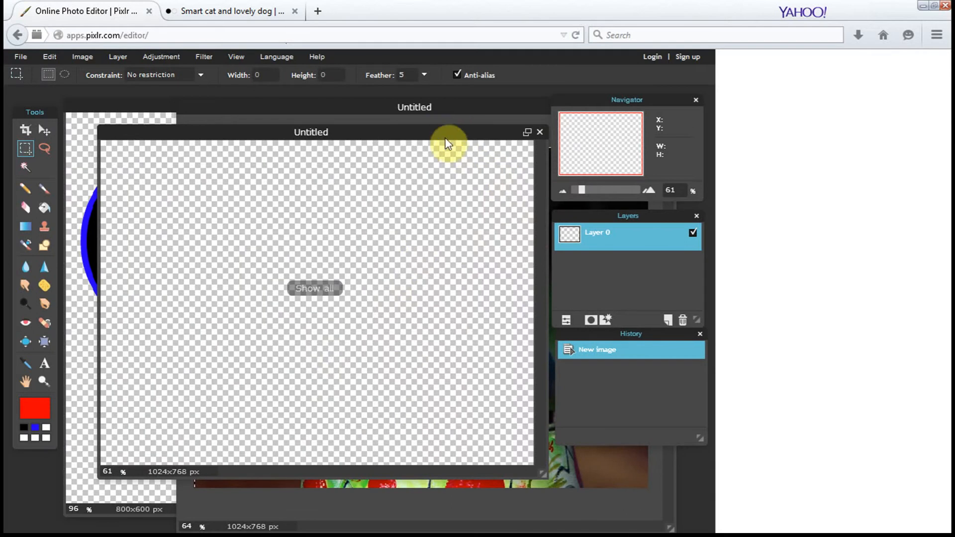
# - Paste the copied cat and dog photo as a new layer into the transparent image
pyautogui.click(437, 120)
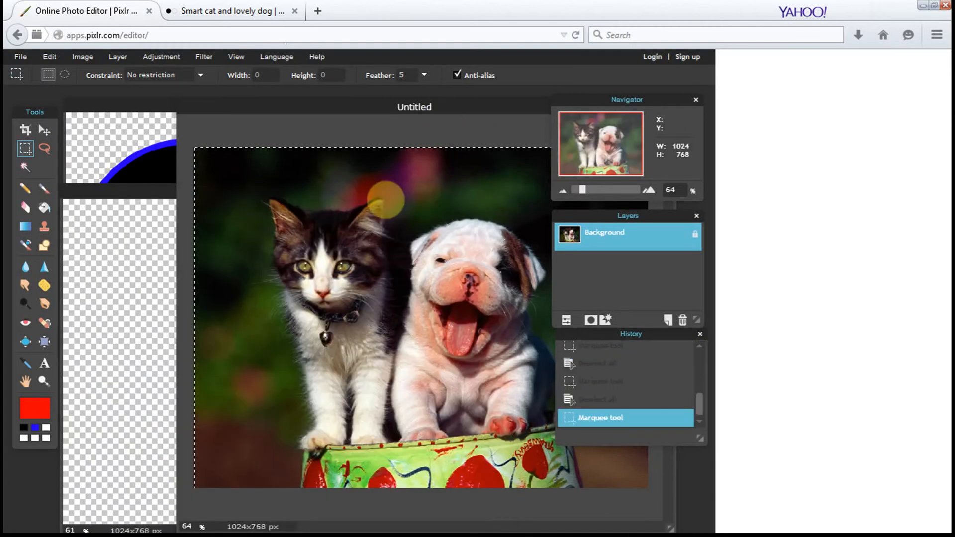
pyautogui.moveTo(596, 244); pyautogui.dragTo(125, 348)
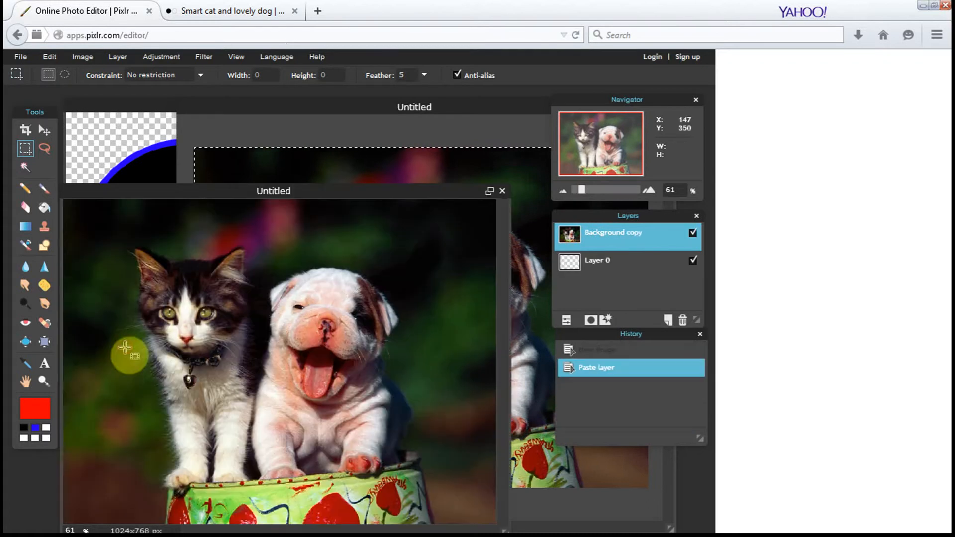
pyautogui.moveTo(292, 189); pyautogui.dragTo(356, 108)
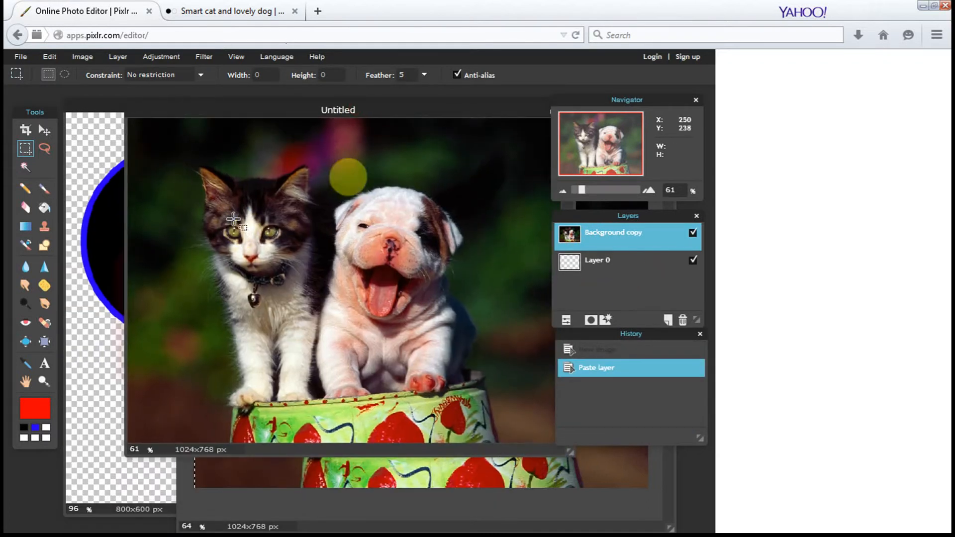
# - Close the original photo without saving, and reposition and slightly enlarge the window of the image holding the pasted layer
pyautogui.moveTo(392, 106); pyautogui.dragTo(226, 163)
pyautogui.click(481, 166)
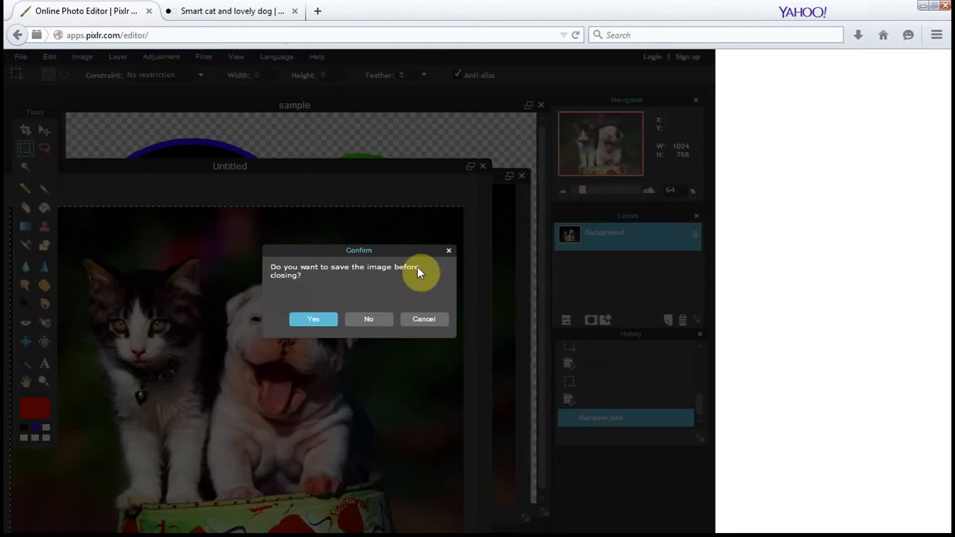
pyautogui.click(367, 319)
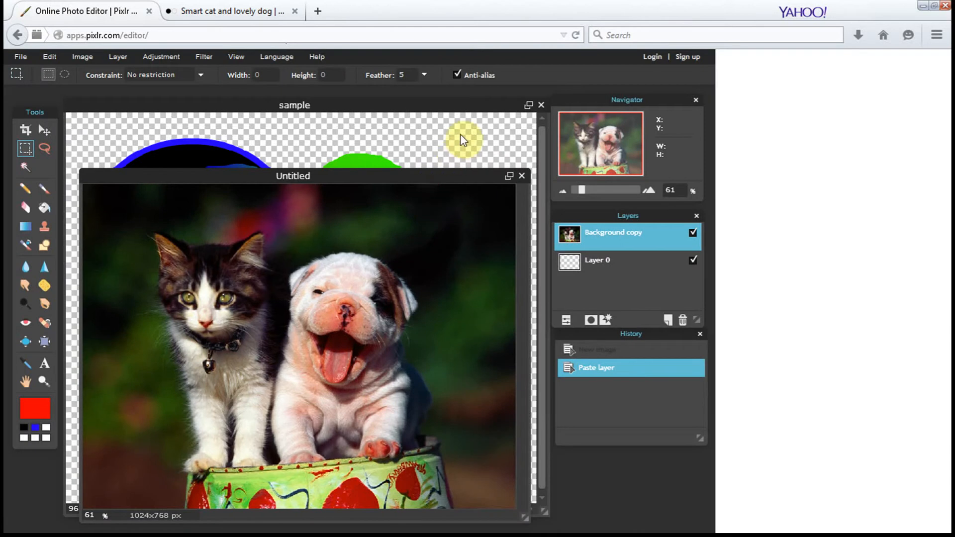
pyautogui.moveTo(458, 178); pyautogui.dragTo(455, 120)
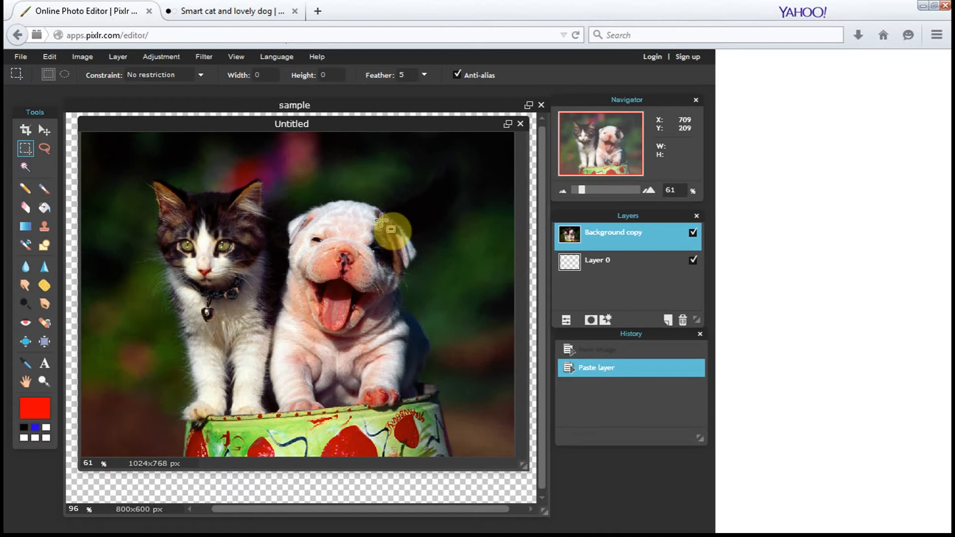
pyautogui.moveTo(522, 466); pyautogui.dragTo(544, 490)
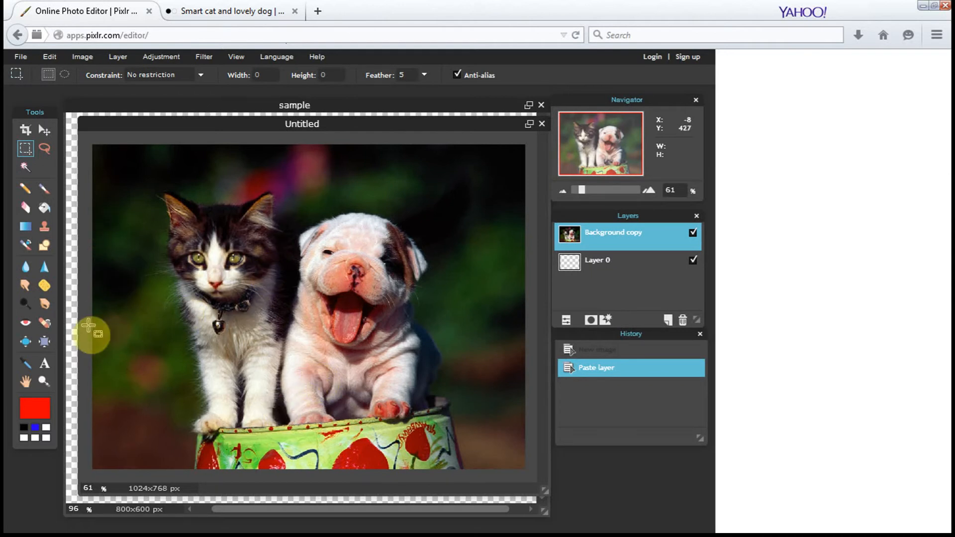
# - Burn the cat's front paws and dodge the area between the cat and the dog, using midtones at exposure 50
pyautogui.click(45, 303)
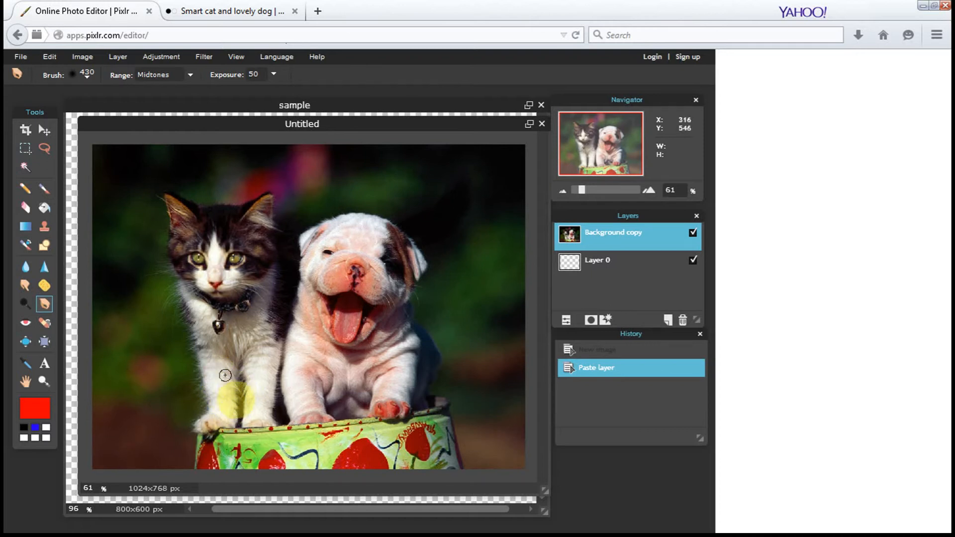
pyautogui.click(214, 424)
pyautogui.click(215, 424)
pyautogui.click(224, 421)
pyautogui.click(228, 415)
pyautogui.click(228, 416)
pyautogui.click(225, 417)
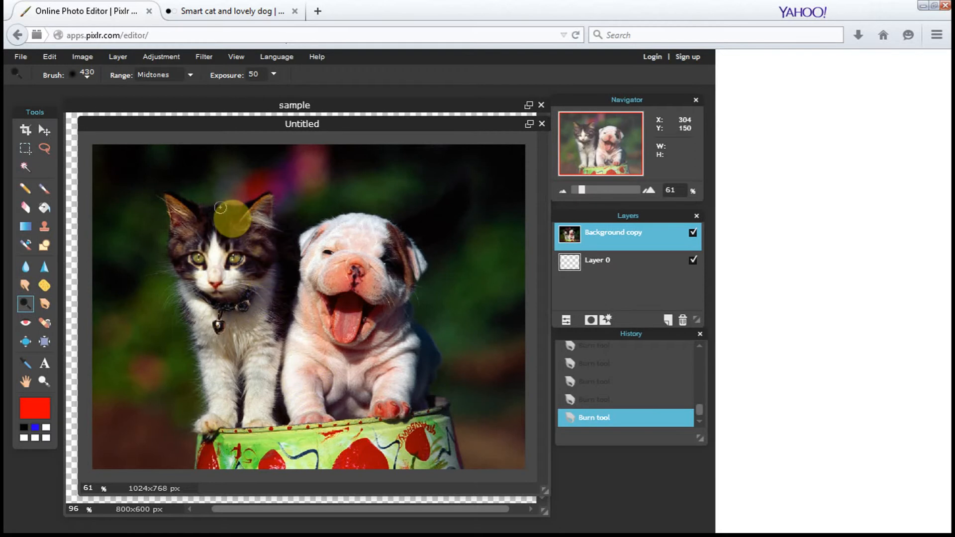
pyautogui.moveTo(296, 277)
pyautogui.mouseDown()
pyautogui.moveTo(304, 301)
pyautogui.moveTo(293, 253)
pyautogui.mouseUp()
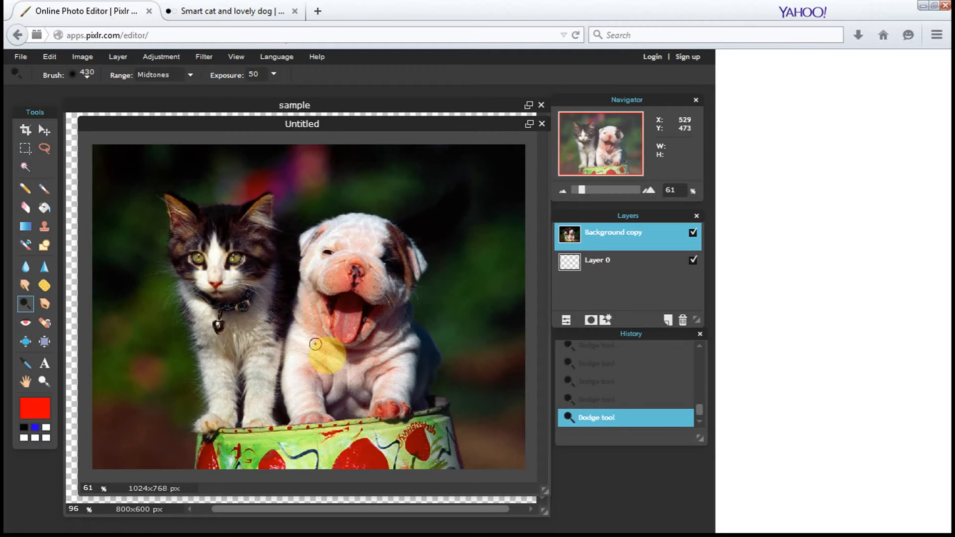
# - Spot heal the fur beside the cat's nose and the dog's nose area with size 20 and Blend Nearby
pyautogui.click(25, 323)
pyautogui.click(45, 324)
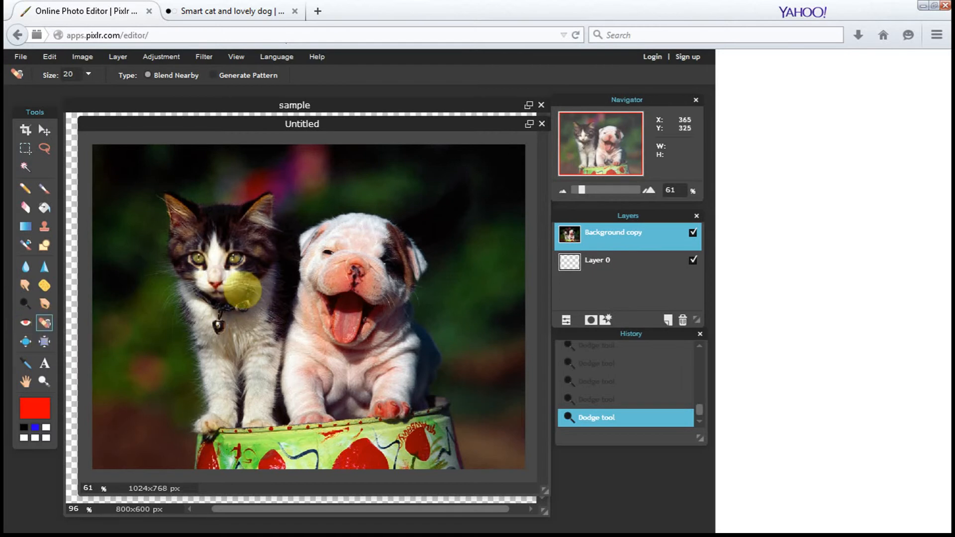
pyautogui.moveTo(231, 275); pyautogui.dragTo(236, 277)
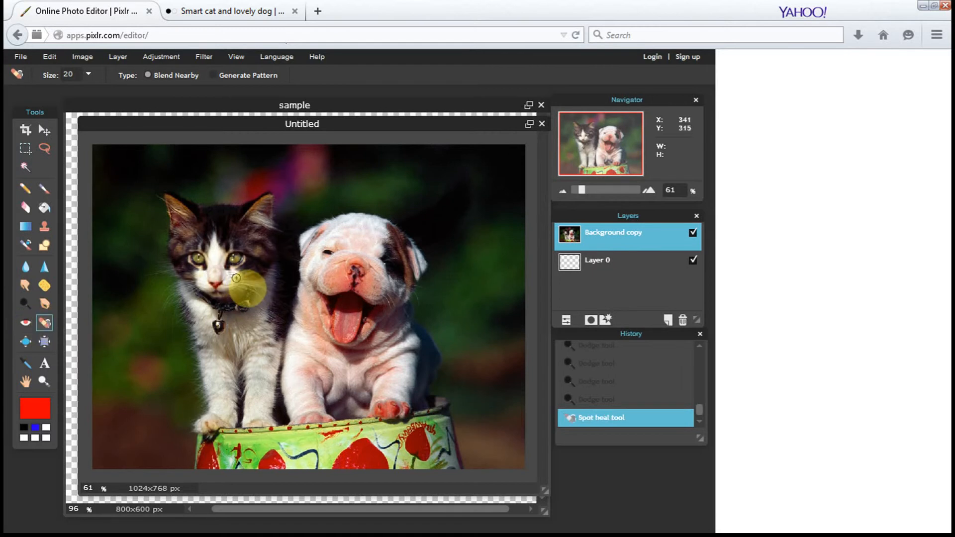
pyautogui.click(231, 276)
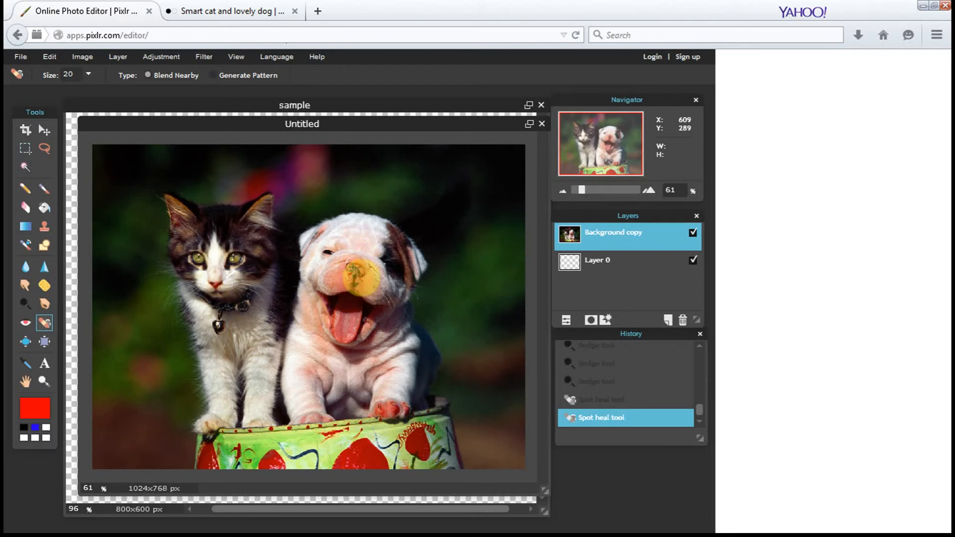
pyautogui.click(353, 265)
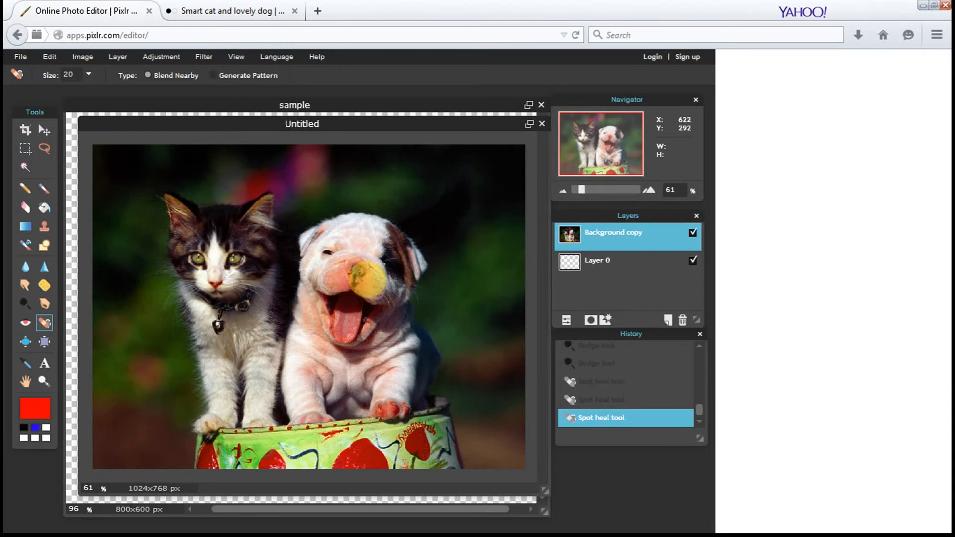
pyautogui.click(366, 282)
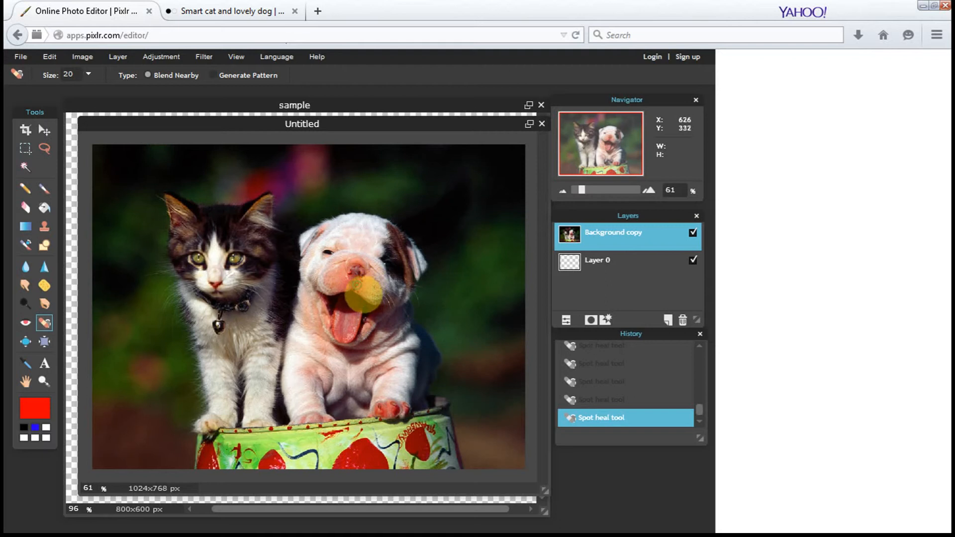
# - Smudge the dog's muzzle below the nose at strength 50 and blur the cat's face around the eyes at strength 100
pyautogui.click(28, 285)
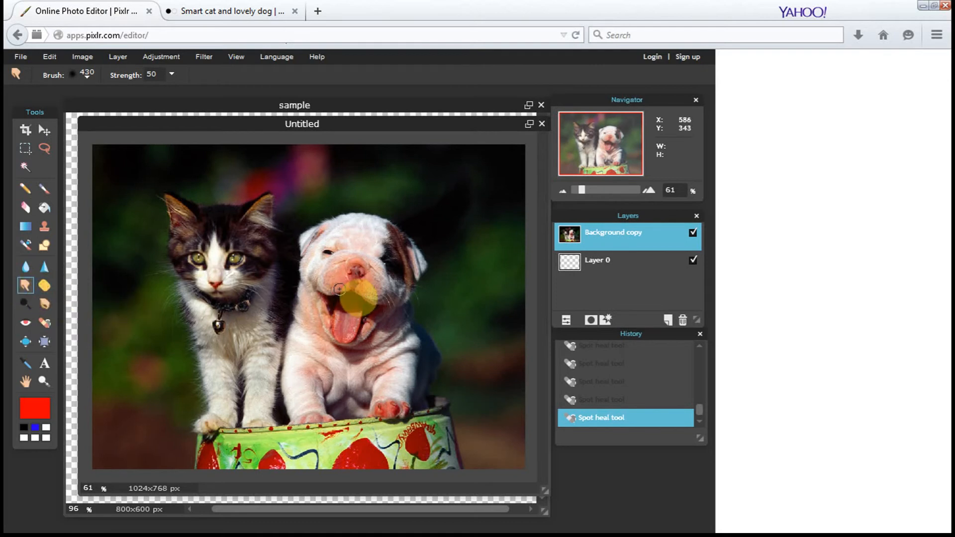
pyautogui.moveTo(356, 284)
pyautogui.mouseDown()
pyautogui.moveTo(392, 303)
pyautogui.moveTo(293, 314)
pyautogui.moveTo(325, 285)
pyautogui.moveTo(365, 283)
pyautogui.mouseUp()
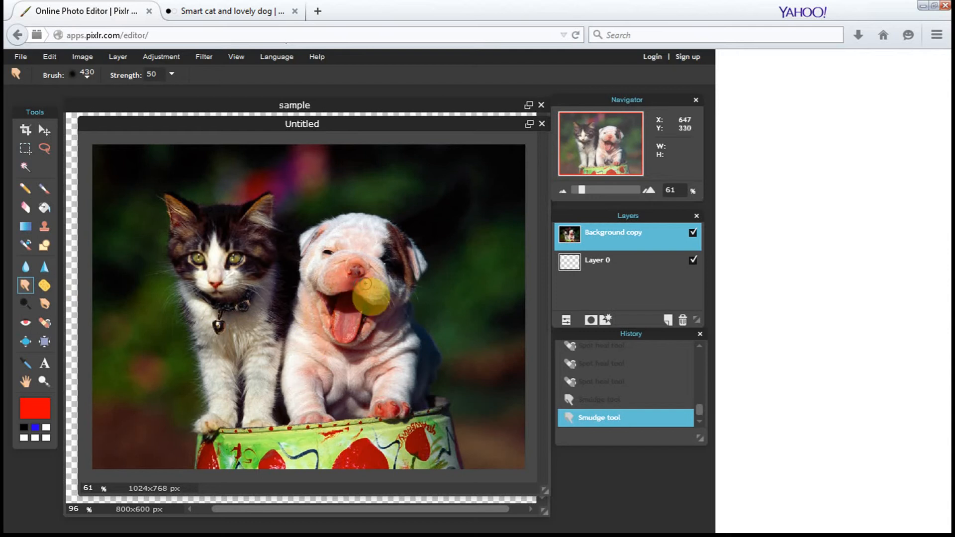
pyautogui.click(25, 268)
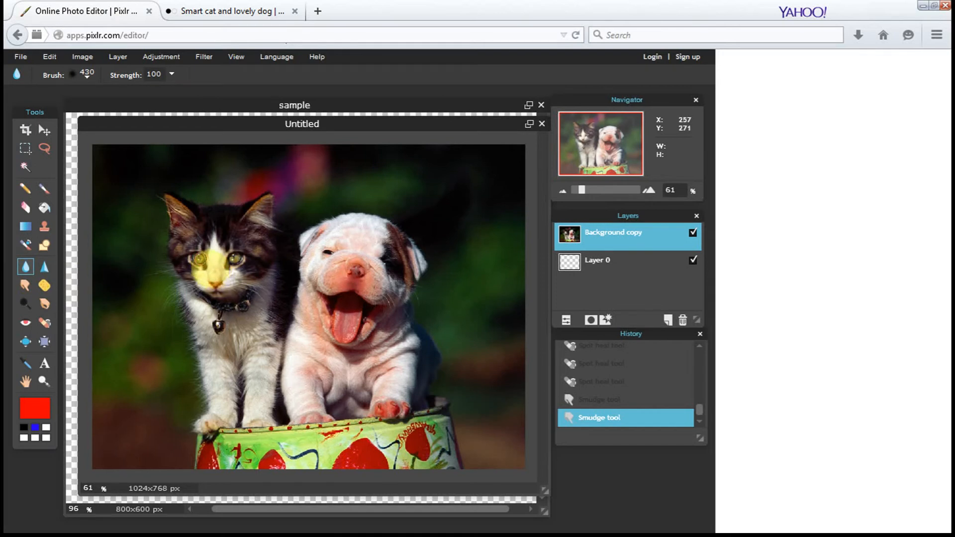
pyautogui.moveTo(207, 266)
pyautogui.mouseDown()
pyautogui.moveTo(197, 269)
pyautogui.moveTo(248, 268)
pyautogui.moveTo(227, 260)
pyautogui.mouseUp()
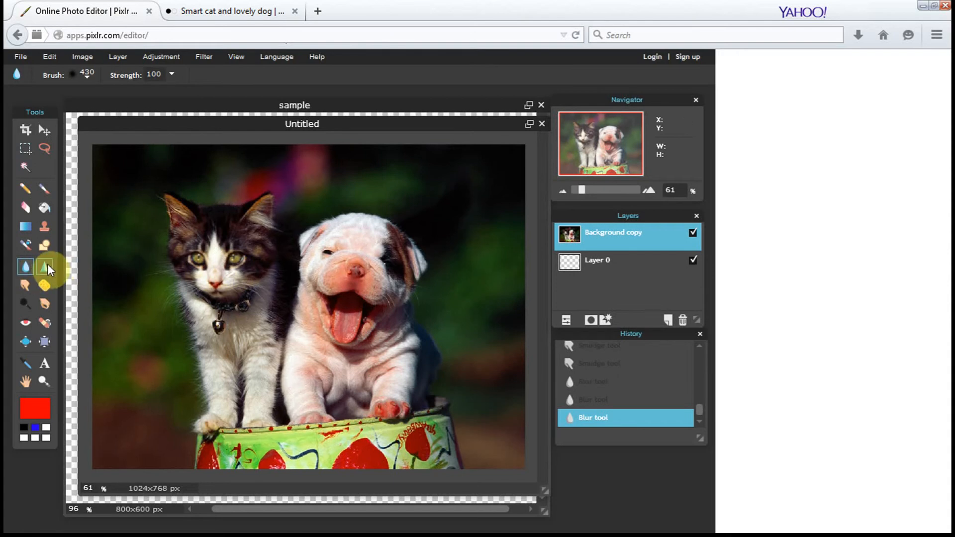
pyautogui.click(27, 282)
pyautogui.moveTo(164, 266)
pyautogui.mouseDown()
pyautogui.moveTo(219, 271)
pyautogui.moveTo(195, 261)
pyautogui.moveTo(256, 277)
pyautogui.moveTo(239, 267)
pyautogui.mouseUp()
pyautogui.moveTo(292, 253); pyautogui.dragTo(292, 254)
pyautogui.hotkey('ctrl', 'z')
pyautogui.hotkey('ctrl', 'z')
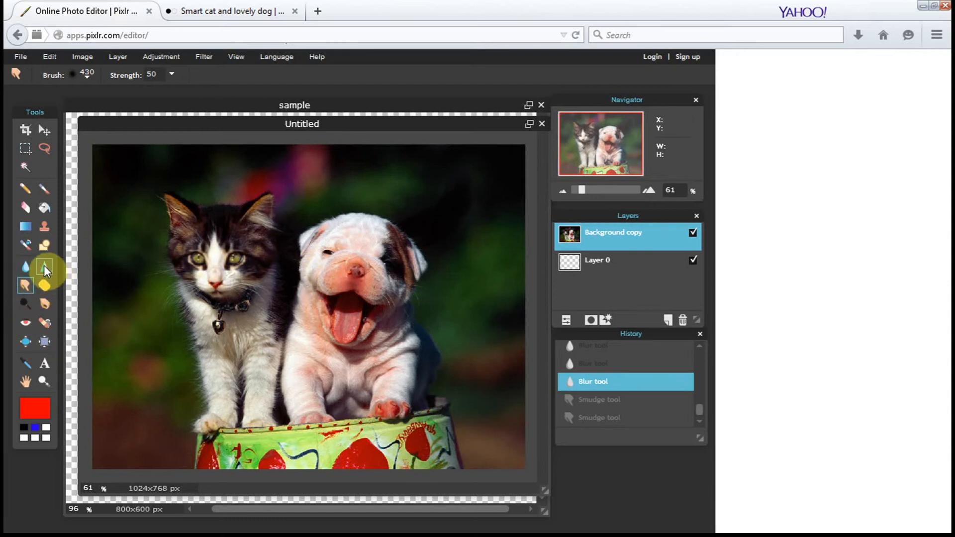
# - Smudge the dog's muzzle beside the nose at strength 50
pyautogui.click(26, 268)
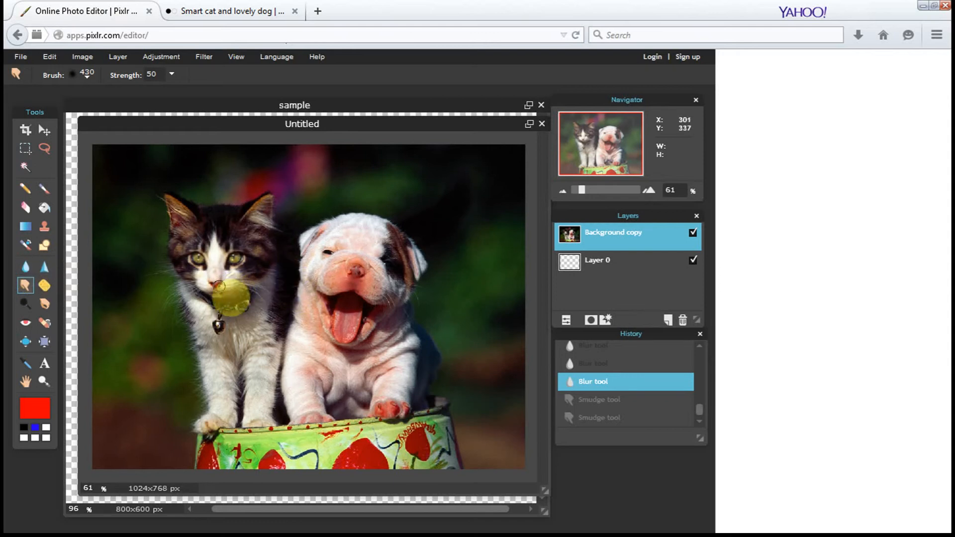
pyautogui.moveTo(376, 283); pyautogui.dragTo(362, 278)
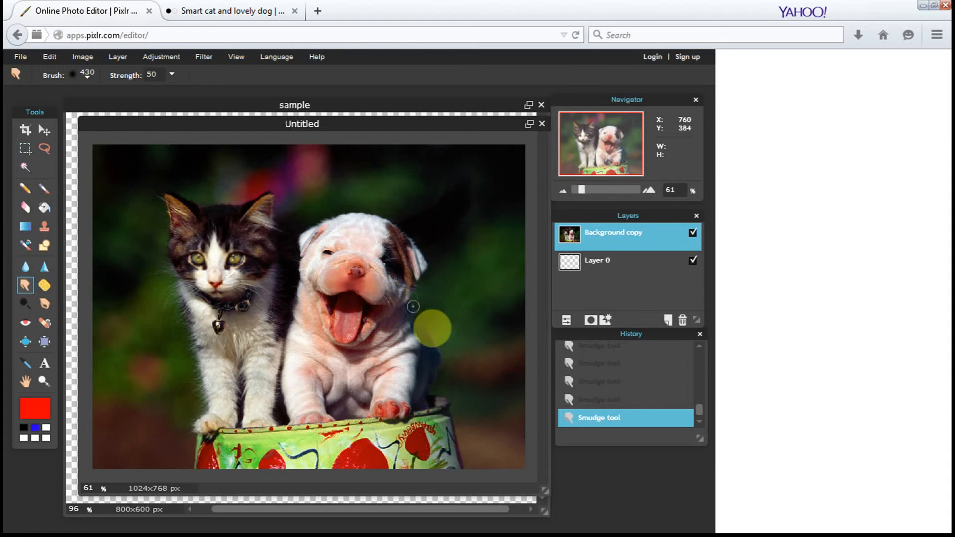
# - Sharpen the dog's muzzle, the edges of its mouth and its tongue with the Sharpen tool at strength 100
pyautogui.click(45, 264)
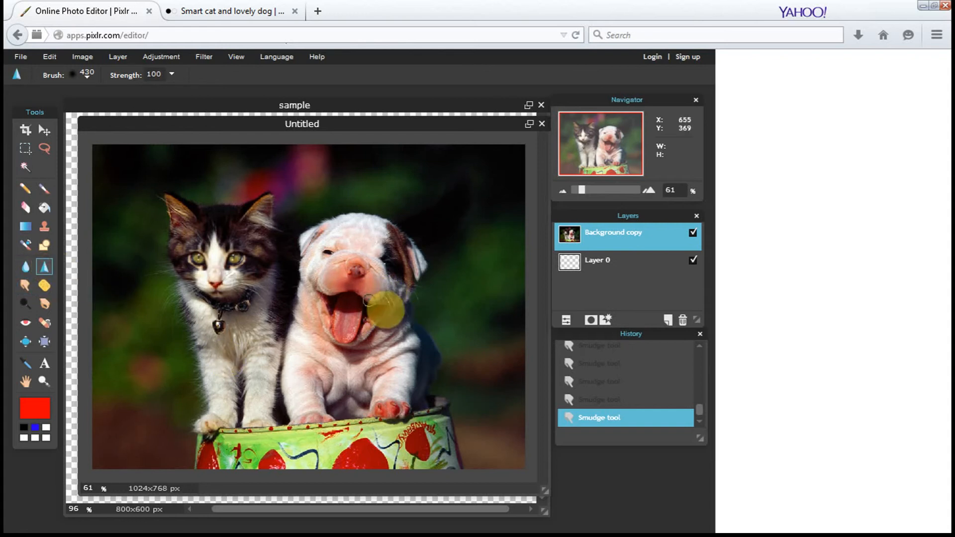
pyautogui.click(378, 279)
pyautogui.click(378, 287)
pyautogui.click(356, 292)
pyautogui.click(361, 282)
pyautogui.click(366, 278)
pyautogui.click(347, 278)
pyautogui.click(325, 279)
pyautogui.click(320, 282)
pyautogui.click(329, 307)
pyautogui.click(341, 333)
pyautogui.click(356, 333)
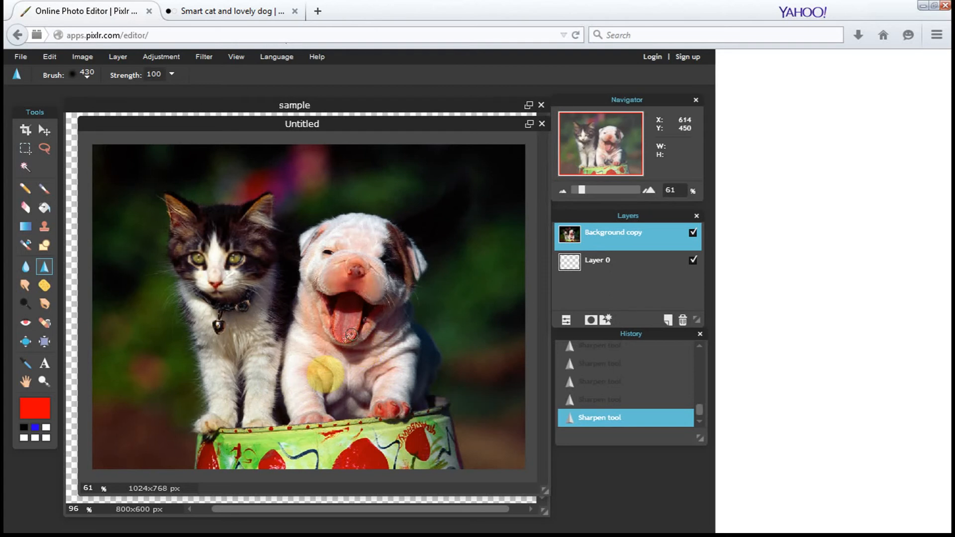
# - Bloat the cat's nose and the dog's nose using size 150 and strength 50
pyautogui.write('100')
pyautogui.press('Return')
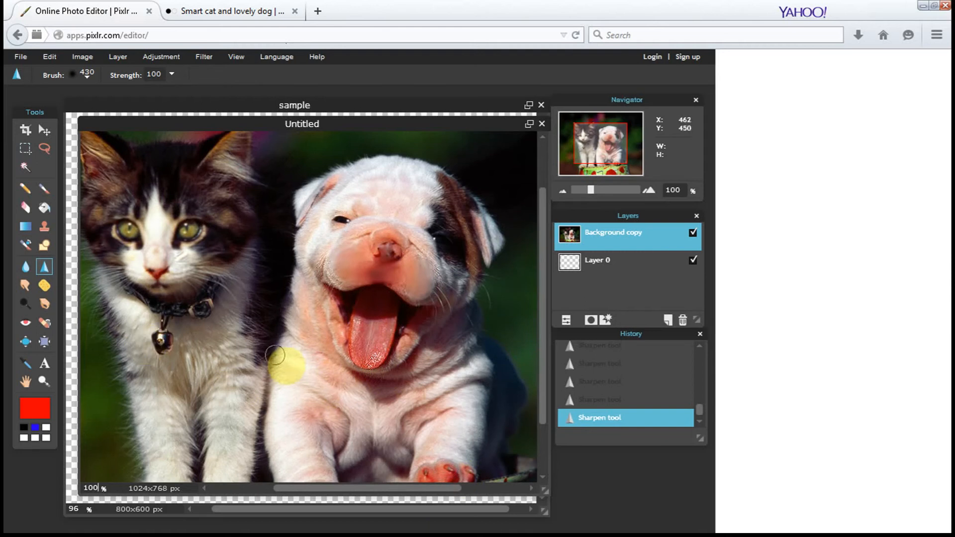
pyautogui.click(25, 341)
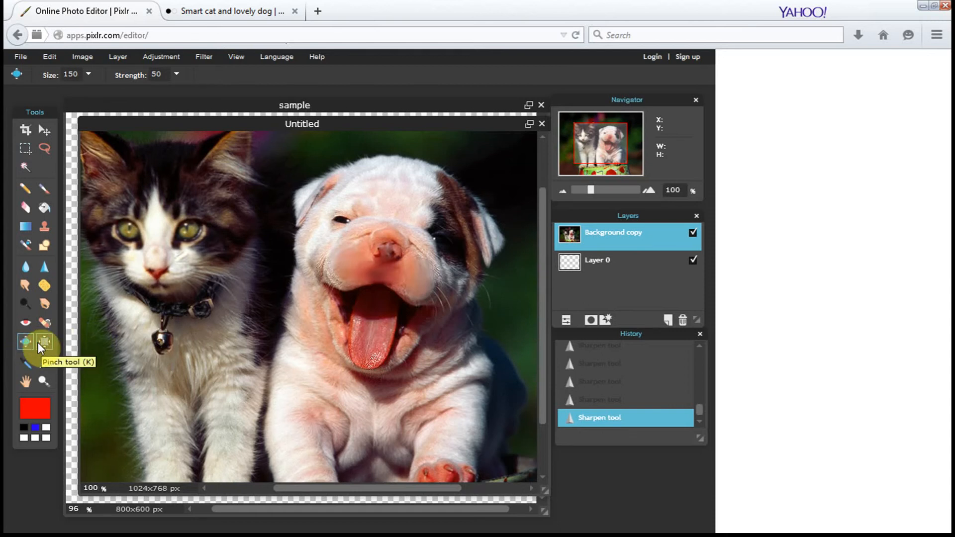
pyautogui.click(158, 266)
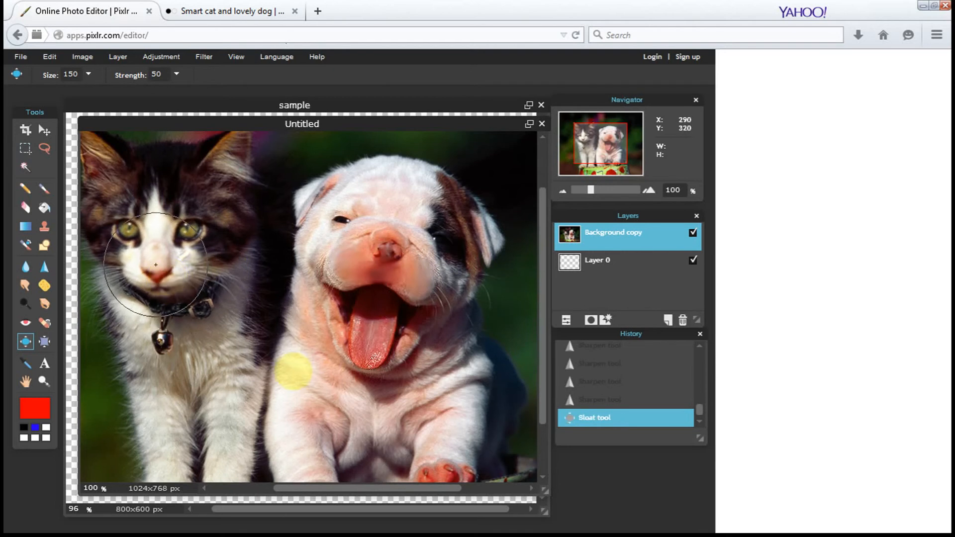
pyautogui.click(384, 247)
pyautogui.click(385, 248)
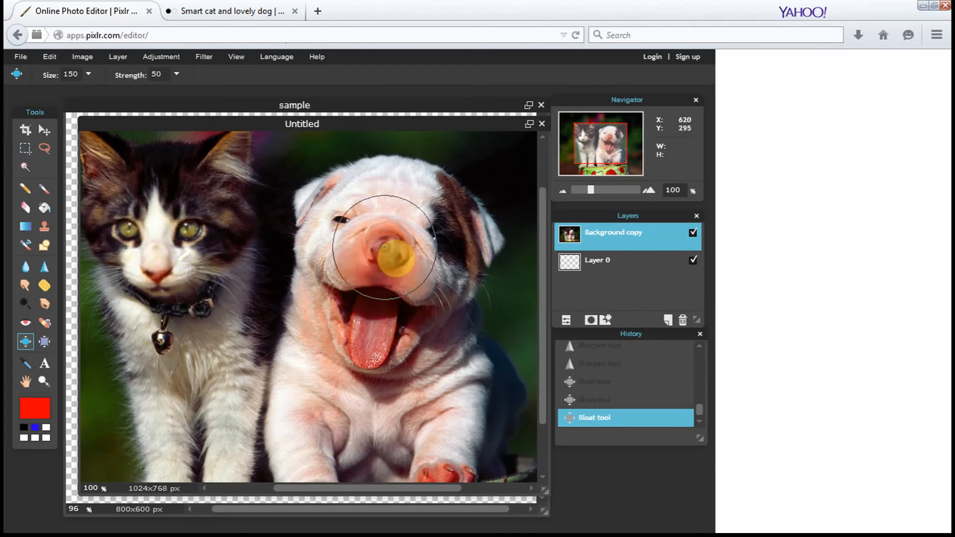
# - Pinch both of the cat's eyes using size 150 and strength 50
pyautogui.click(46, 341)
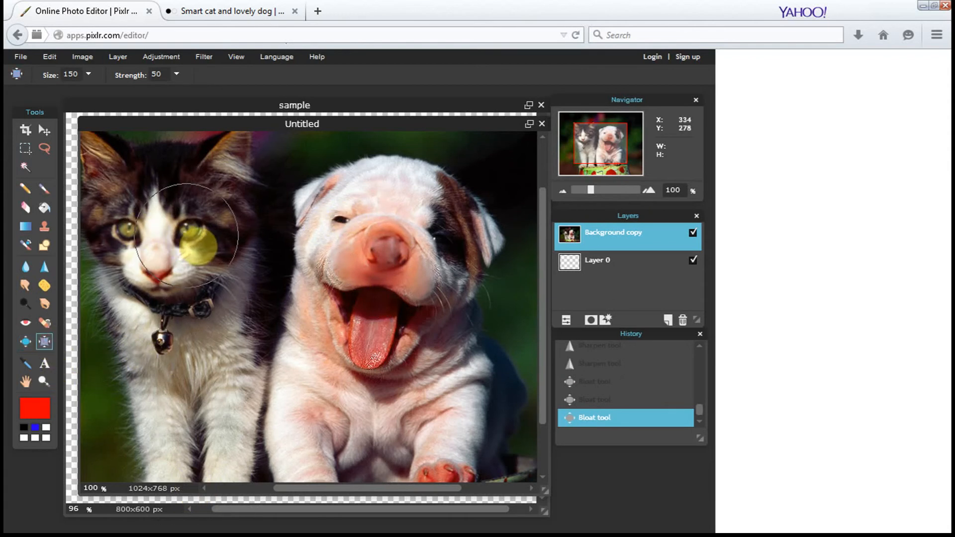
pyautogui.click(187, 231)
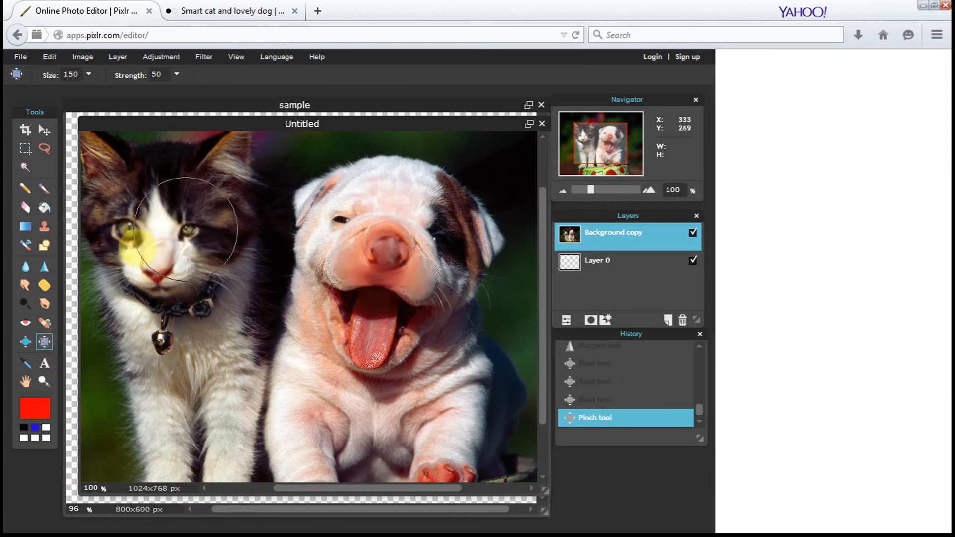
pyautogui.click(128, 227)
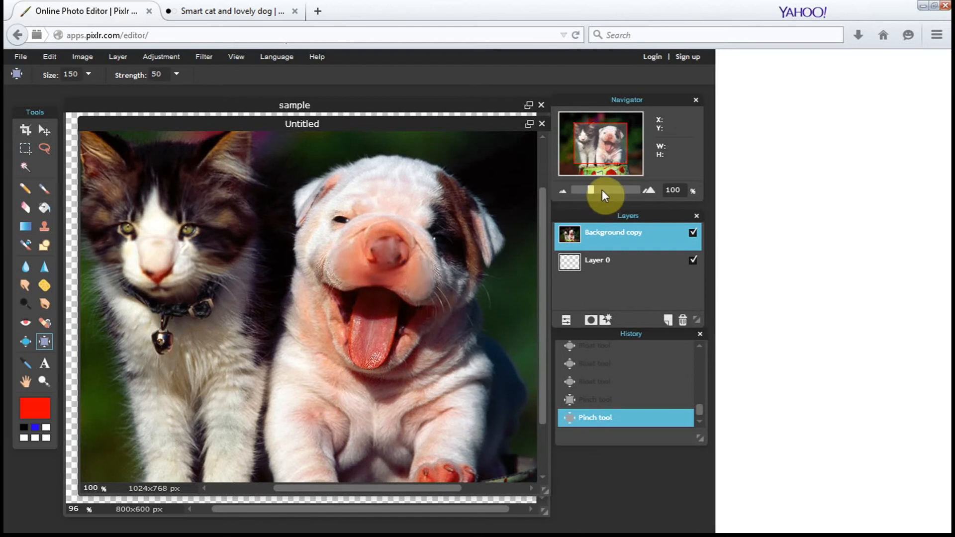
# - Select the dark background patch above the dog's head with the Wand tool at tolerance 10, with Anti-alias and Contiguous enabled
pyautogui.moveTo(594, 186)
pyautogui.mouseDown()
pyautogui.moveTo(601, 187)
pyautogui.moveTo(583, 191)
pyautogui.mouseUp()
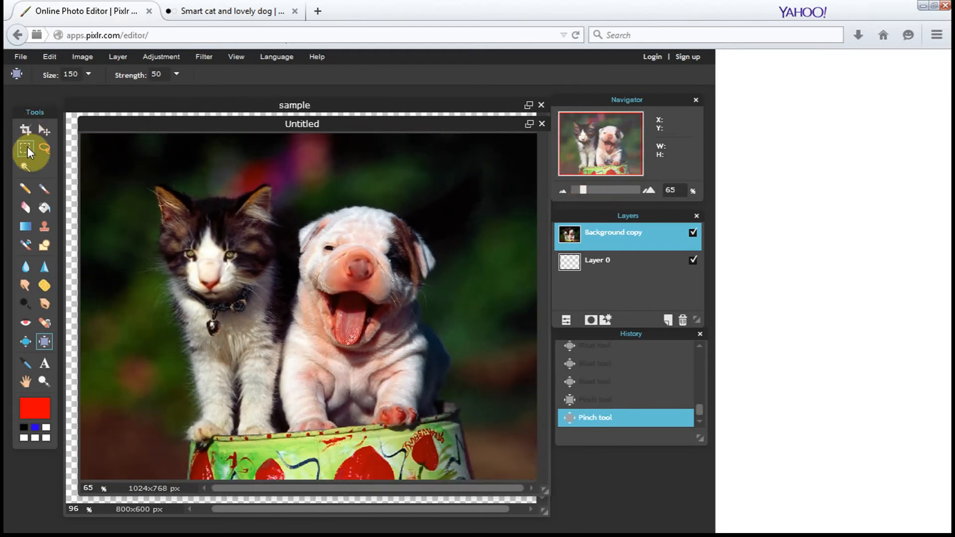
pyautogui.click(25, 166)
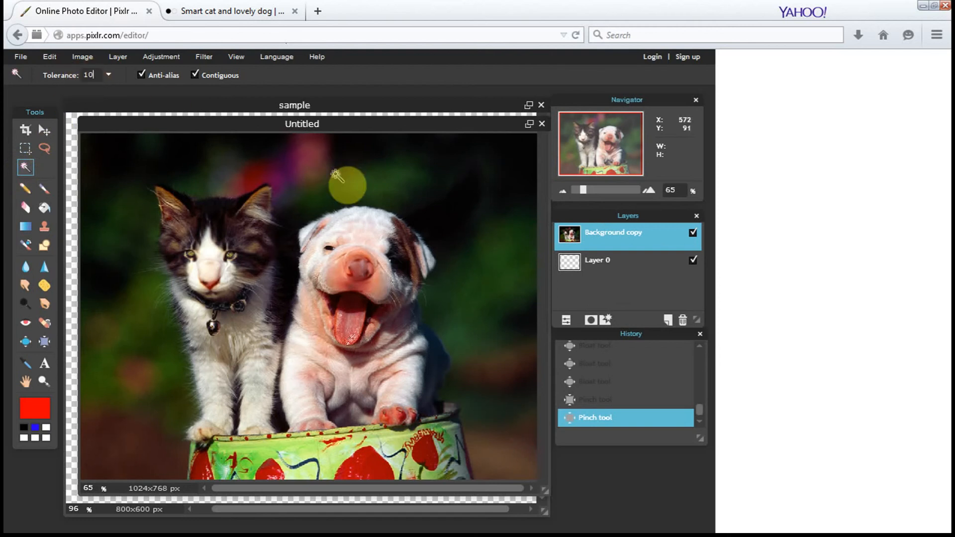
pyautogui.click(354, 182)
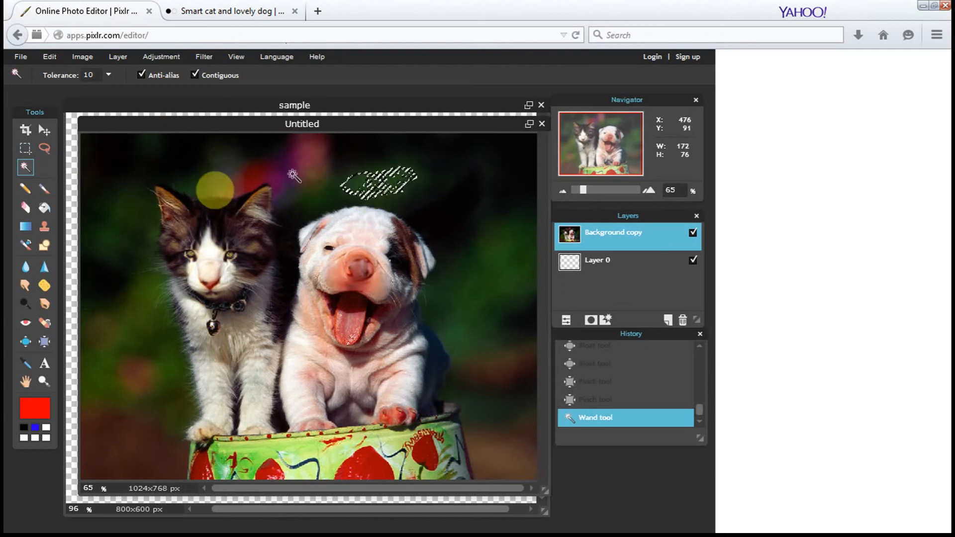
pyautogui.scroll(10, 64, 73)
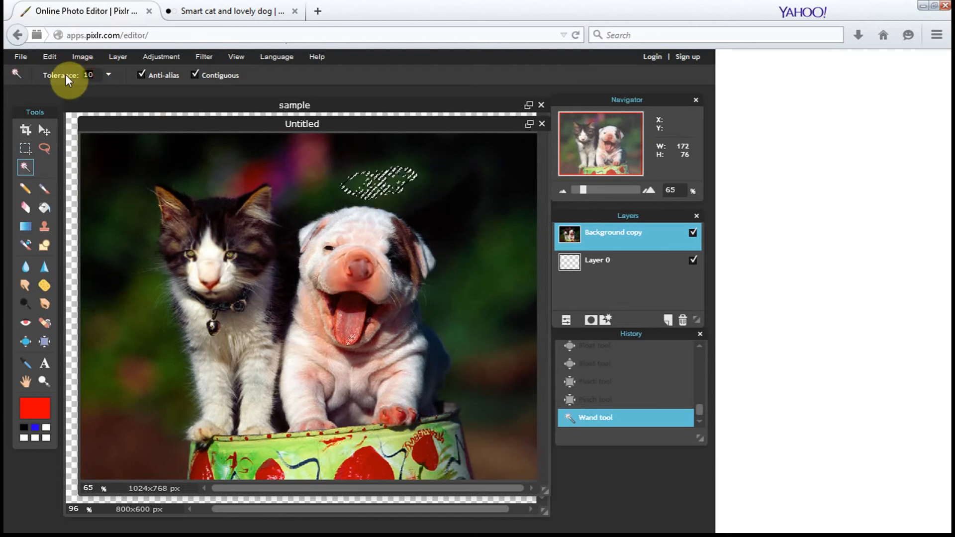
# - Select dark background areas beside the cat and dog with the contiguous Wand, sampling once at tolerance 20 and again at tolerance 30
pyautogui.click(132, 183)
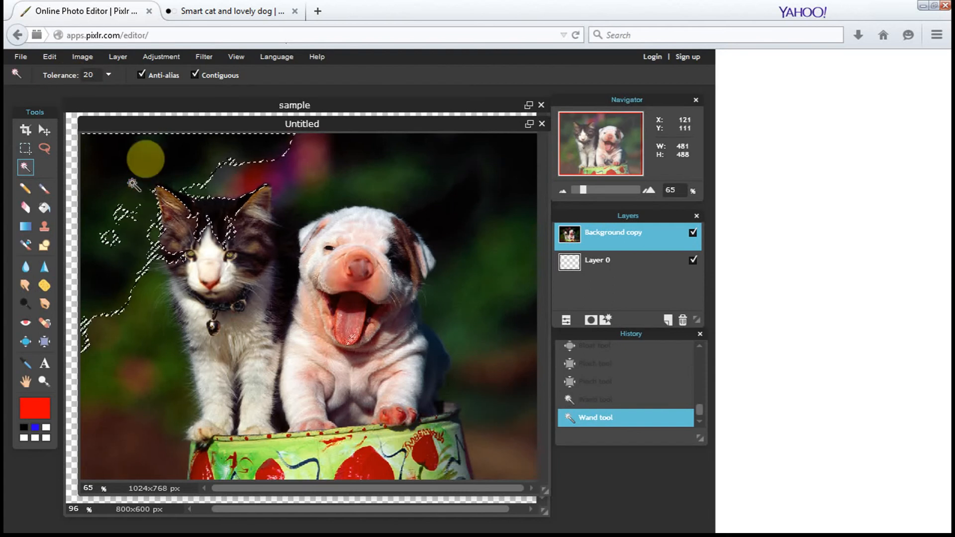
pyautogui.scroll(10, 70, 78)
pyautogui.click(485, 195)
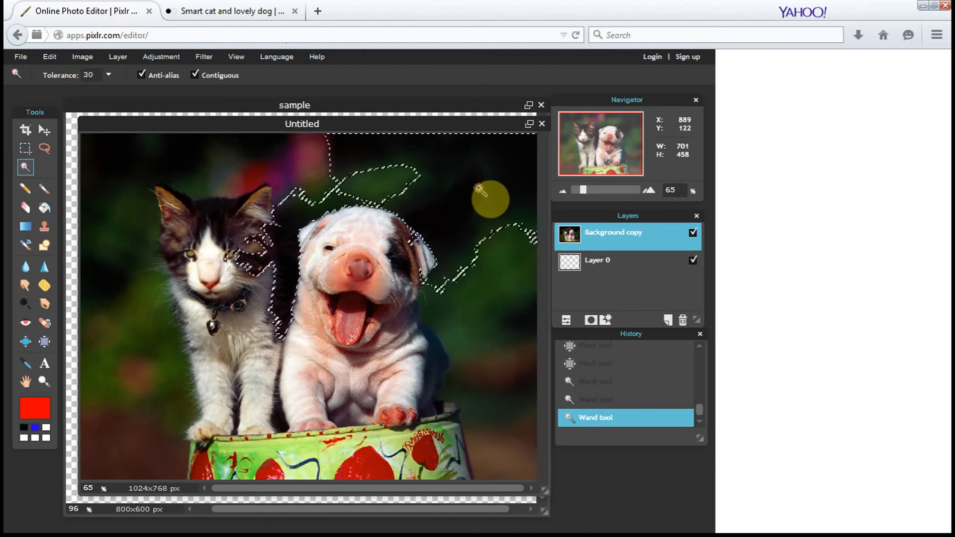
pyautogui.click(471, 382)
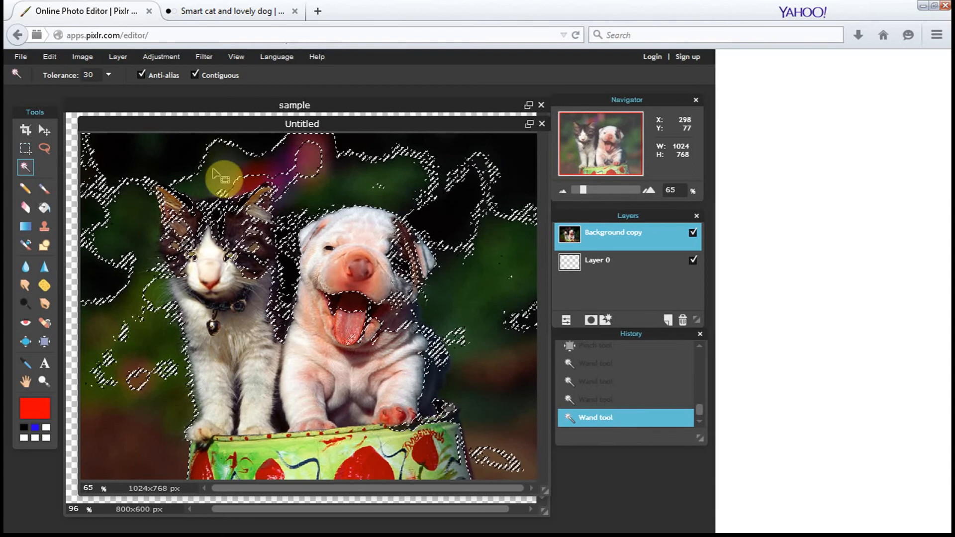
# - Turn off the Wand's Contiguous option and select matching dark tones across the whole photo at tolerance 30
pyautogui.click(162, 146)
pyautogui.click(194, 75)
pyautogui.click(330, 191)
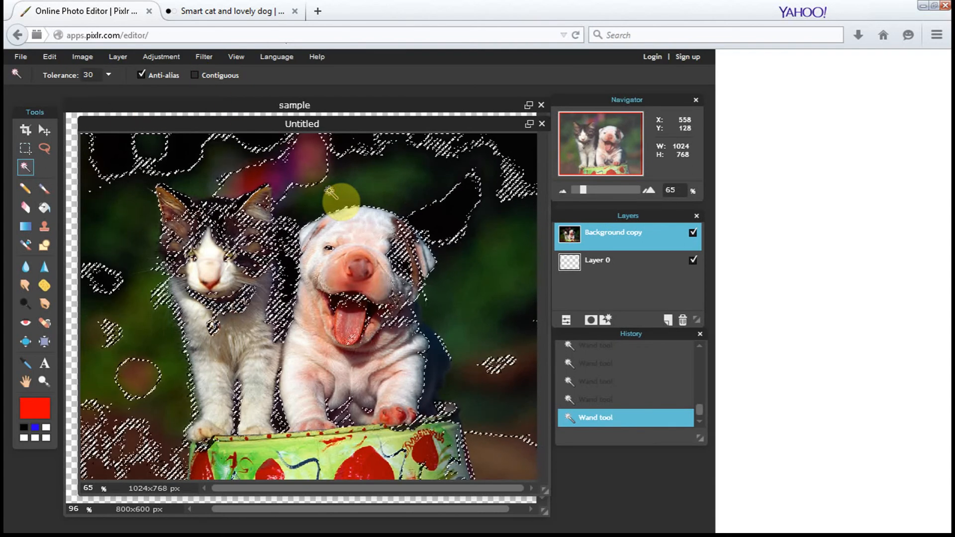
pyautogui.click(113, 197)
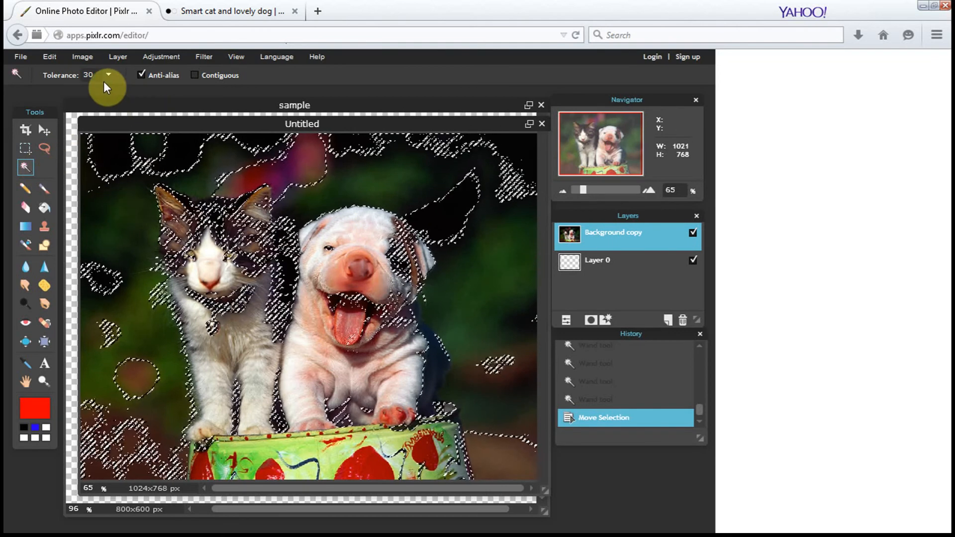
# - Select matching background tones across the photo with the non-contiguous Wand, sampling at tolerance 20 and at tolerance 10
pyautogui.write('20')
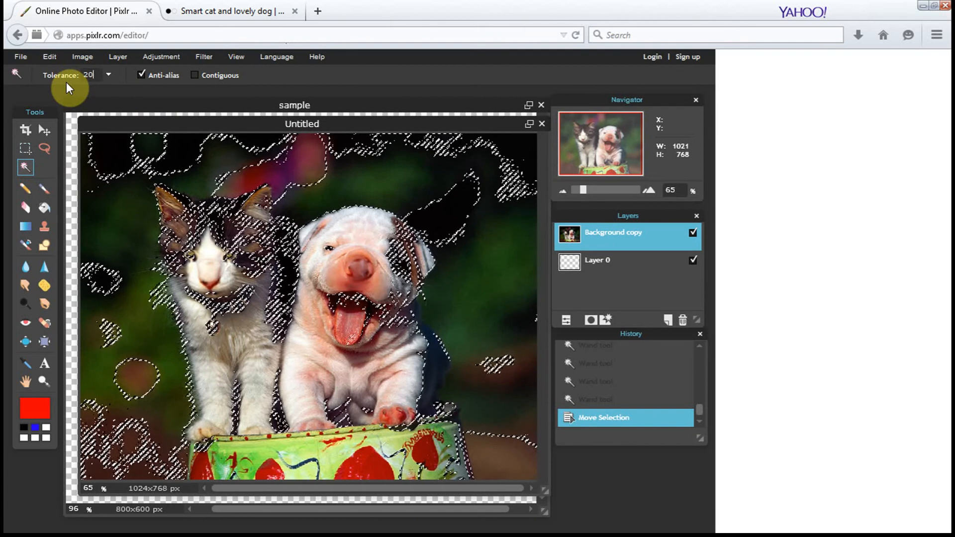
pyautogui.click(111, 166)
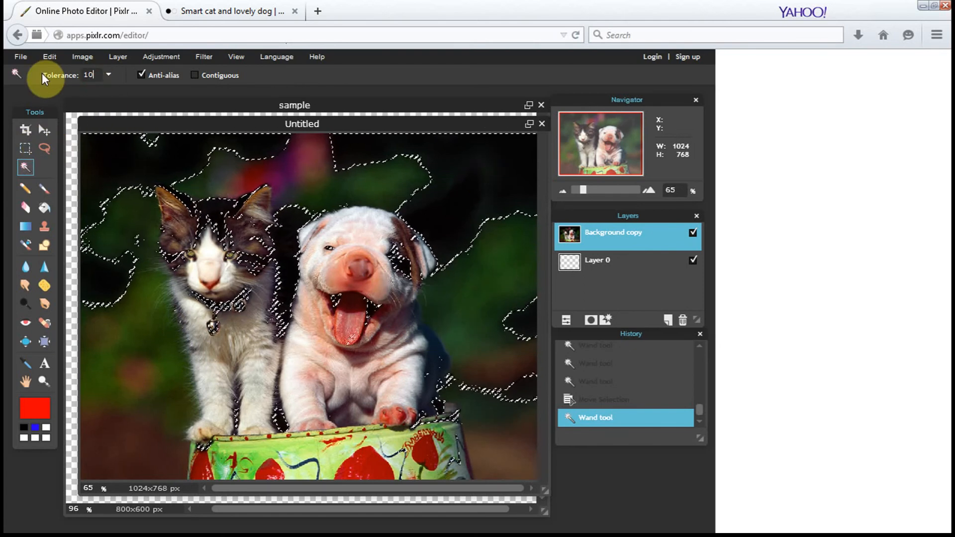
pyautogui.write('10')
pyautogui.click(490, 353)
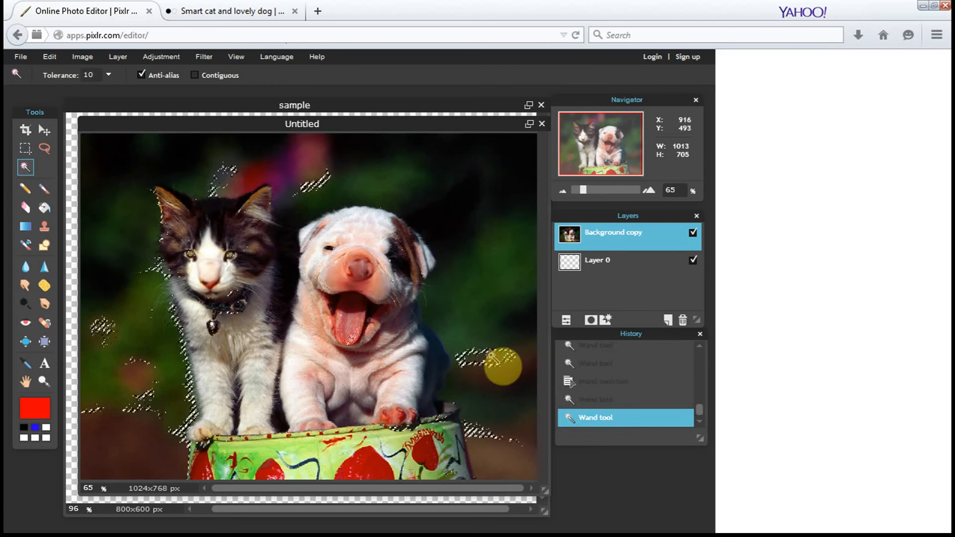
pyautogui.click(470, 282)
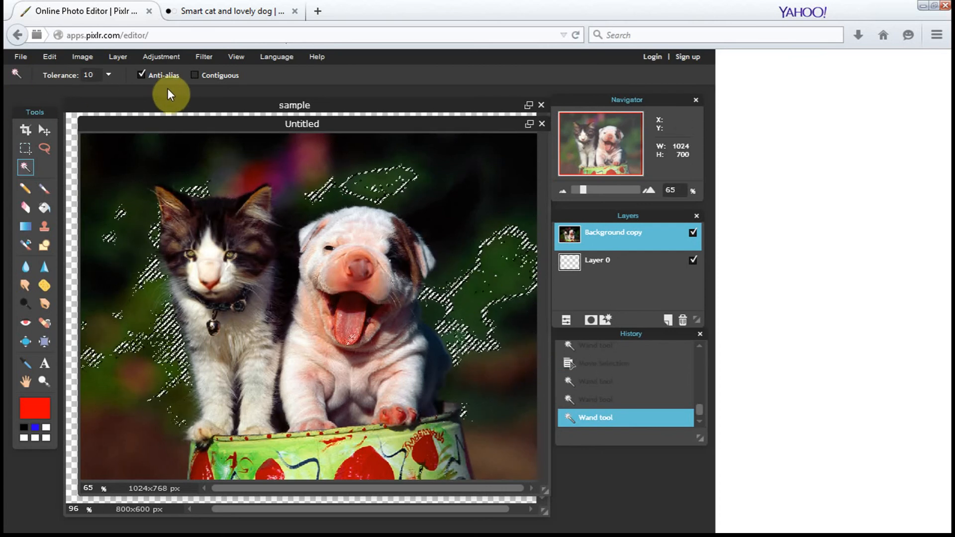
# - Turn Contiguous back on and clear the dark patch beside the dog's ear and the green background areas beside its body
pyautogui.click(195, 75)
pyautogui.click(452, 215)
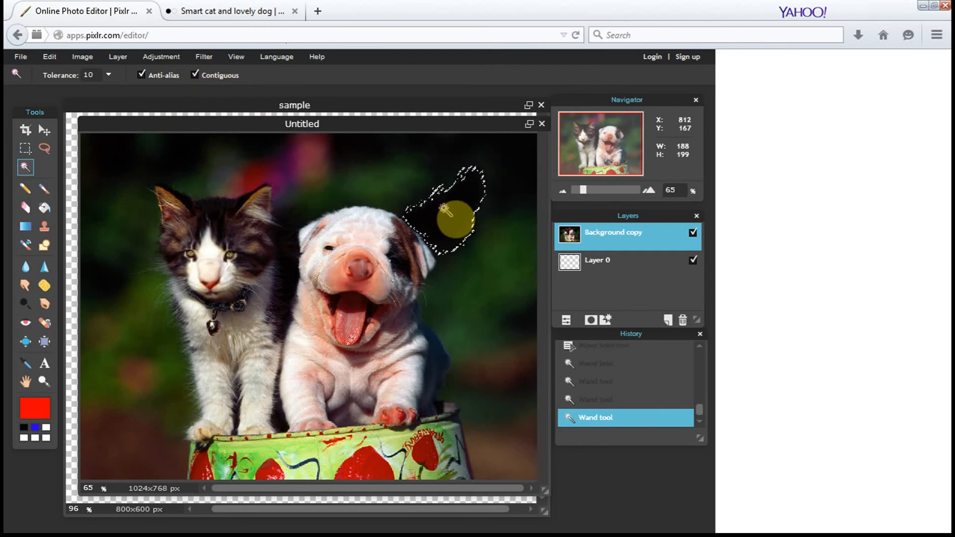
pyautogui.click(473, 265)
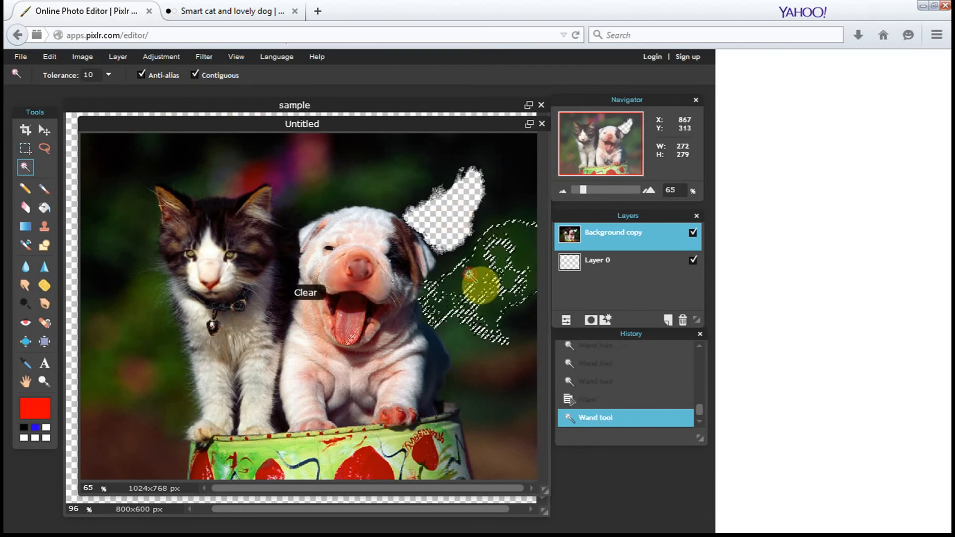
pyautogui.press('Delete')
pyautogui.click(475, 377)
pyautogui.press('Delete')
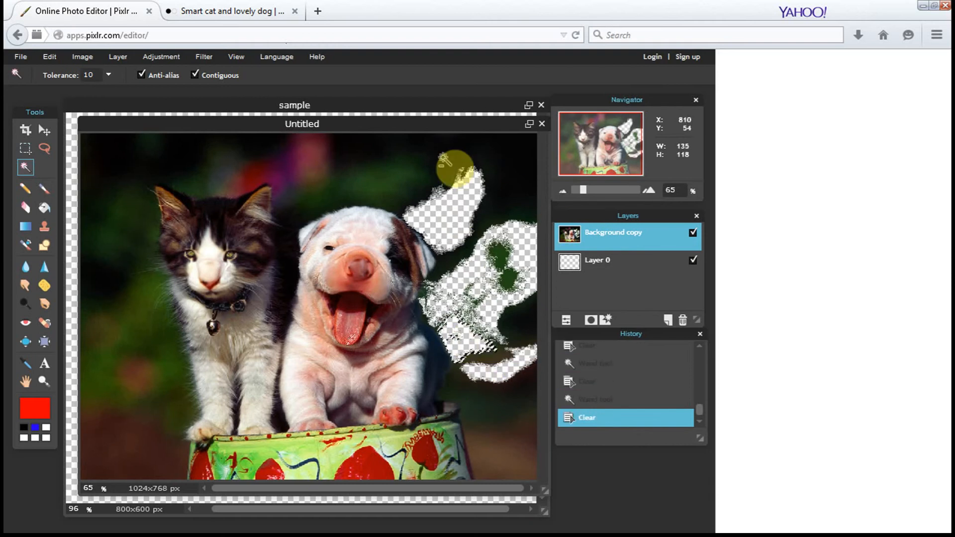
# - Undo the background clears and the Wand selections made for them
pyautogui.hotkey('ctrl', 'z')
pyautogui.hotkey('ctrl', 'z')
pyautogui.hotkey('ctrl', 'z')
pyautogui.hotkey('ctrl', 'z')
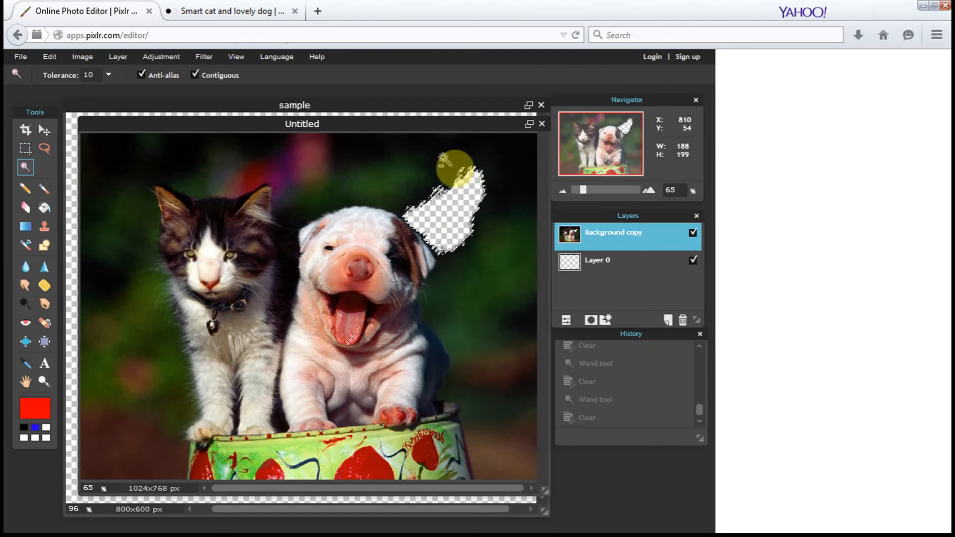
pyautogui.hotkey('ctrl', 'z')
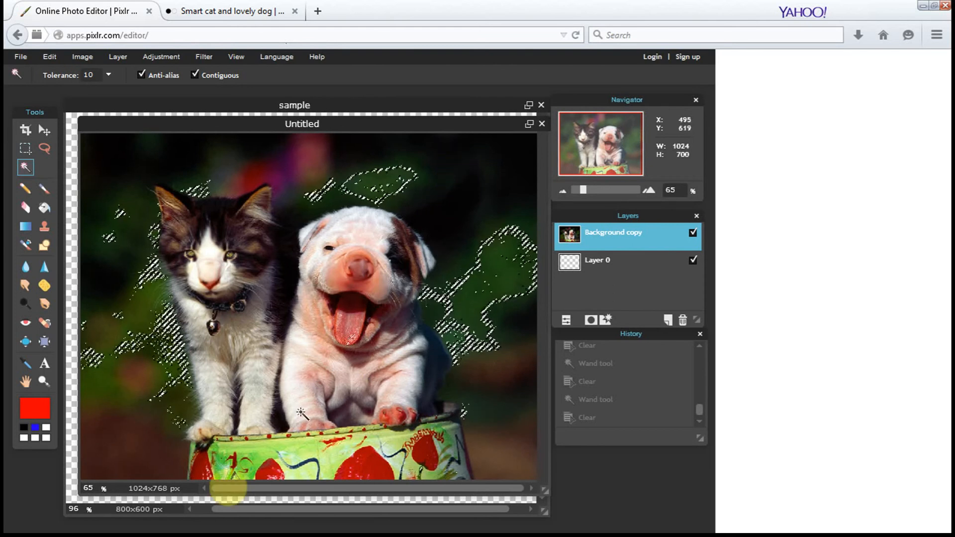
# - Deselect the Wand selection and set up the polygonal Lasso with a feather of 2
pyautogui.moveTo(586, 187); pyautogui.dragTo(606, 191)
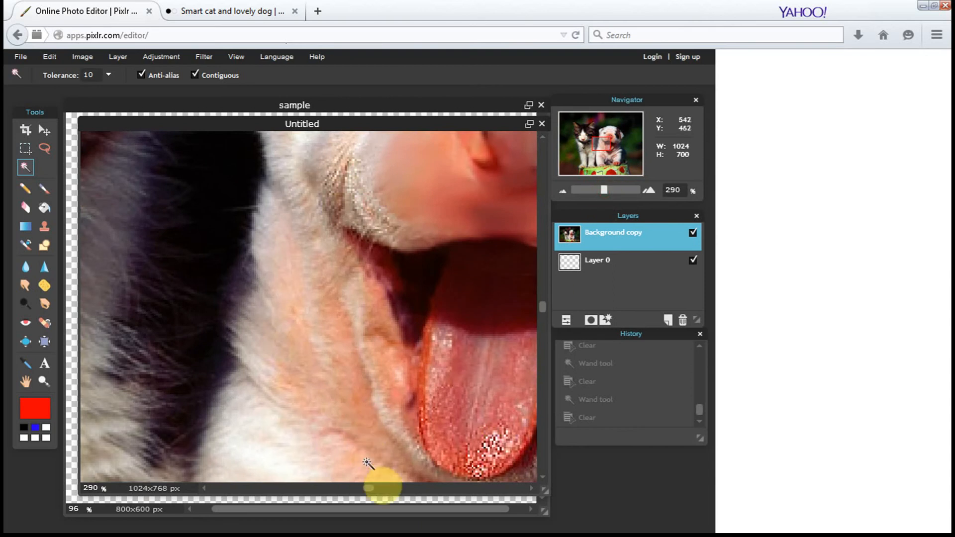
pyautogui.moveTo(371, 489); pyautogui.dragTo(244, 485)
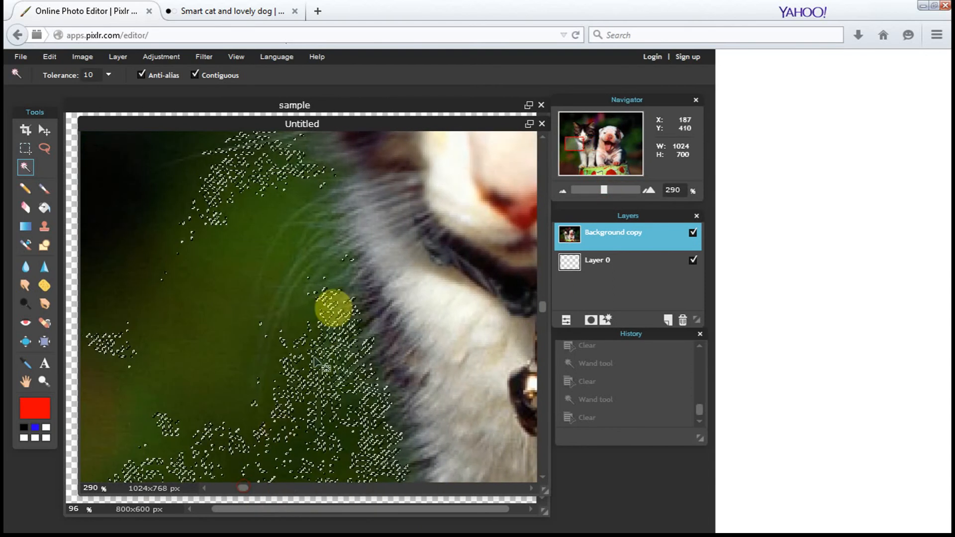
pyautogui.click(22, 150)
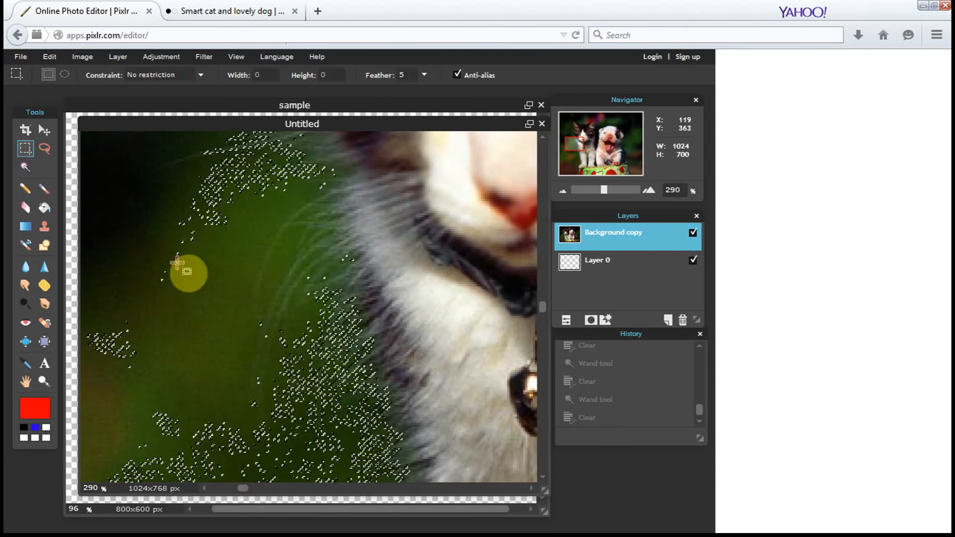
pyautogui.click(446, 345)
pyautogui.moveTo(544, 306); pyautogui.dragTo(549, 503)
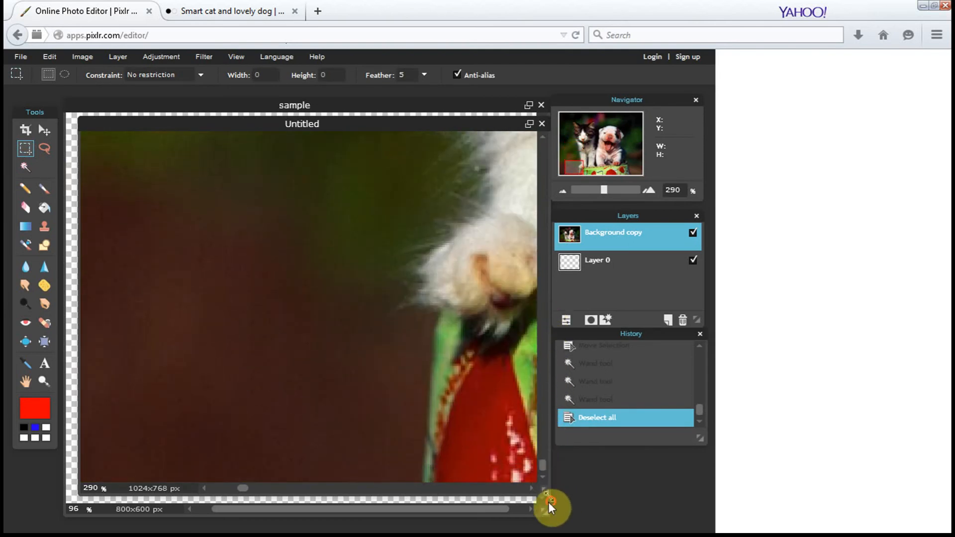
pyautogui.click(45, 150)
pyautogui.click(66, 74)
pyautogui.write('2')
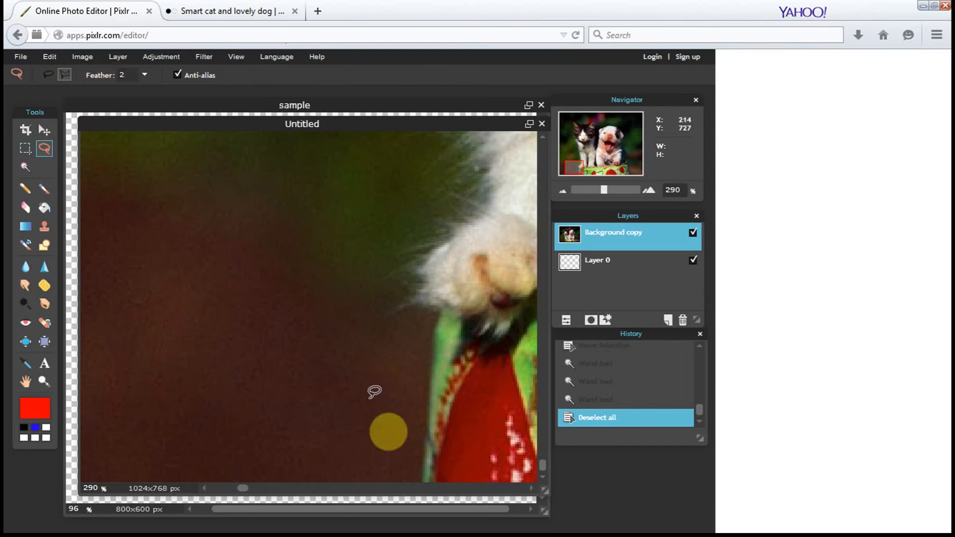
pyautogui.click(421, 479)
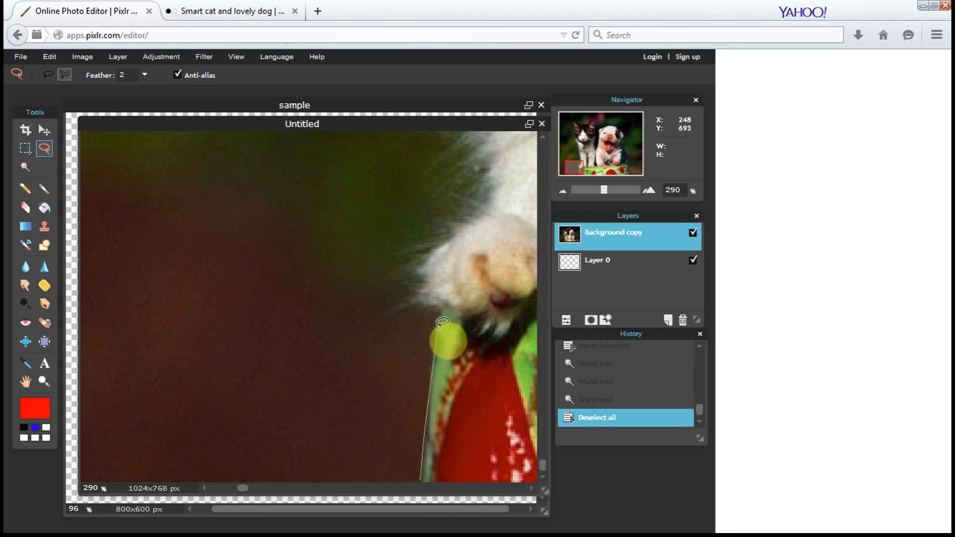
pyautogui.click(435, 314)
pyautogui.click(413, 296)
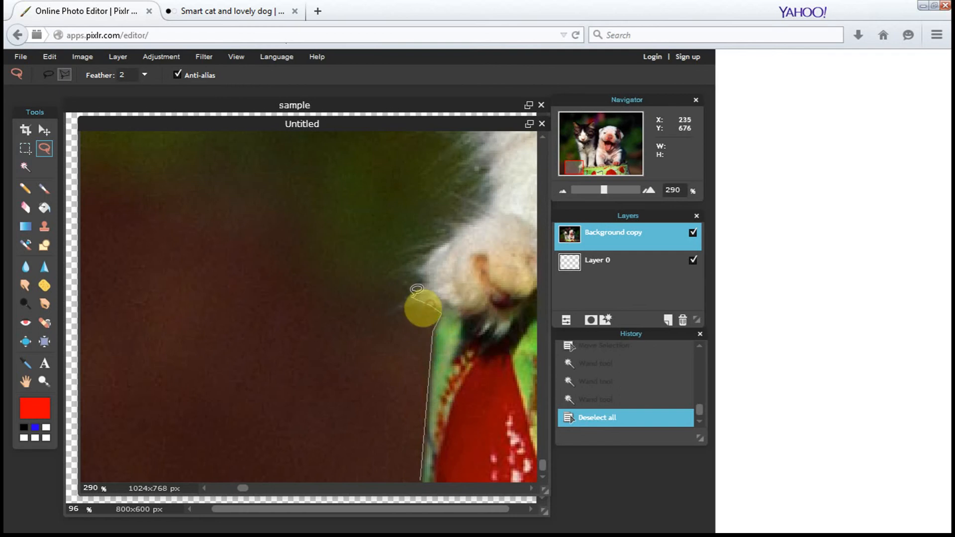
pyautogui.click(423, 281)
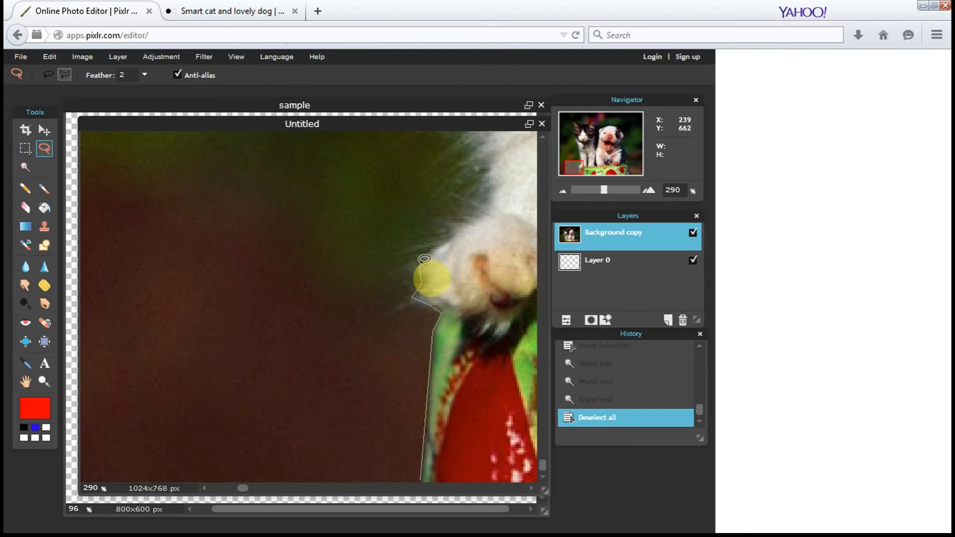
pyautogui.click(442, 245)
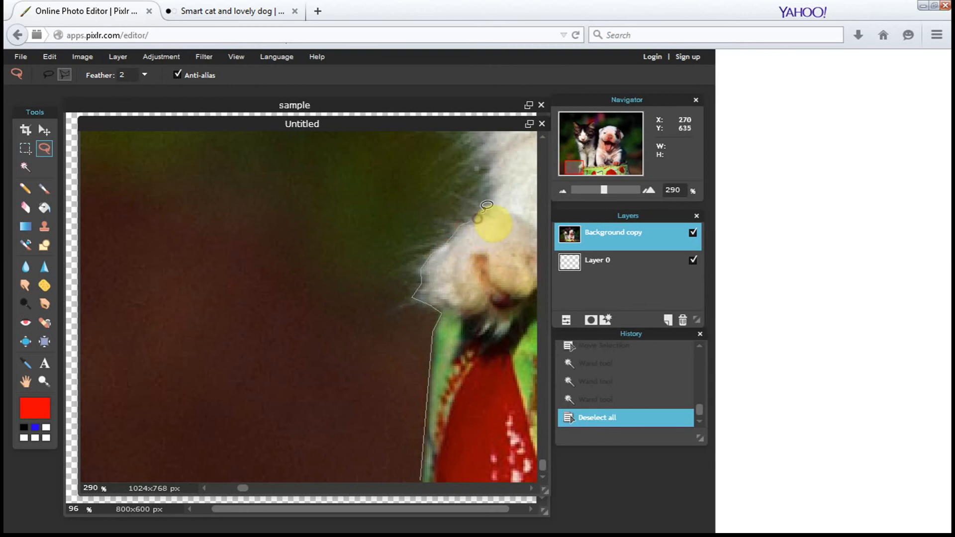
pyautogui.click(486, 171)
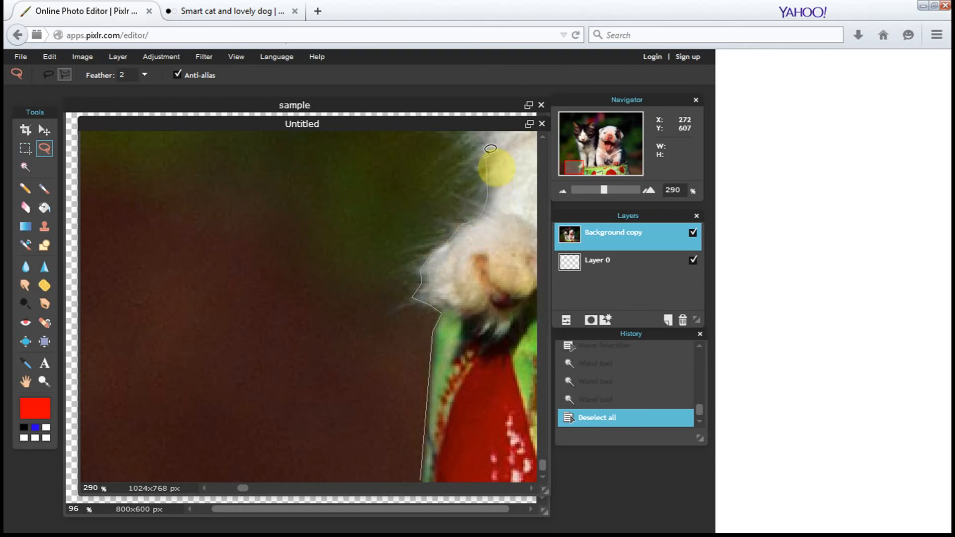
pyautogui.scroll(-2, 485, 137)
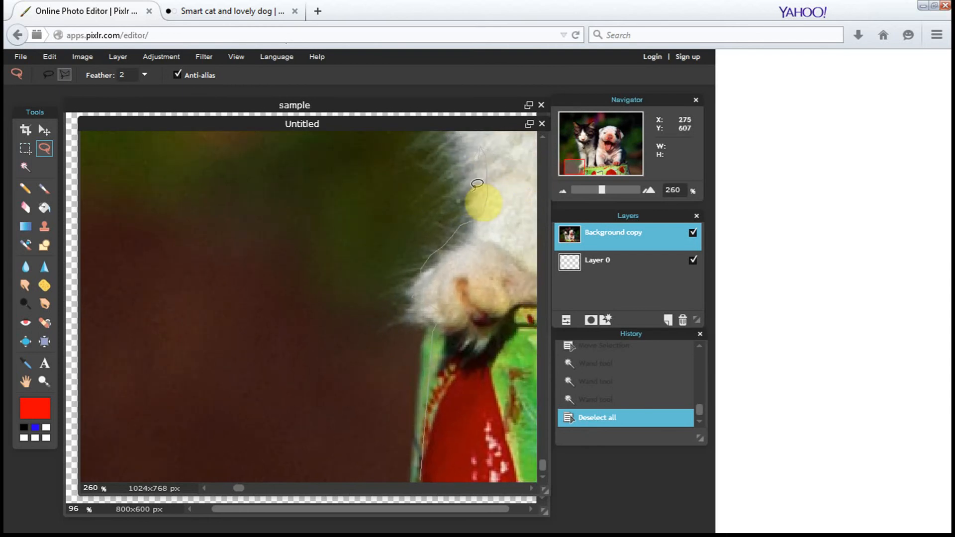
# - Outline the background along the pot's edge and the cat's paw and leg with the polygonal Lasso, and clear it
pyautogui.moveTo(467, 202)
pyautogui.mouseDown()
pyautogui.moveTo(404, 432)
pyautogui.moveTo(409, 479)
pyautogui.moveTo(424, 379)
pyautogui.mouseUp()
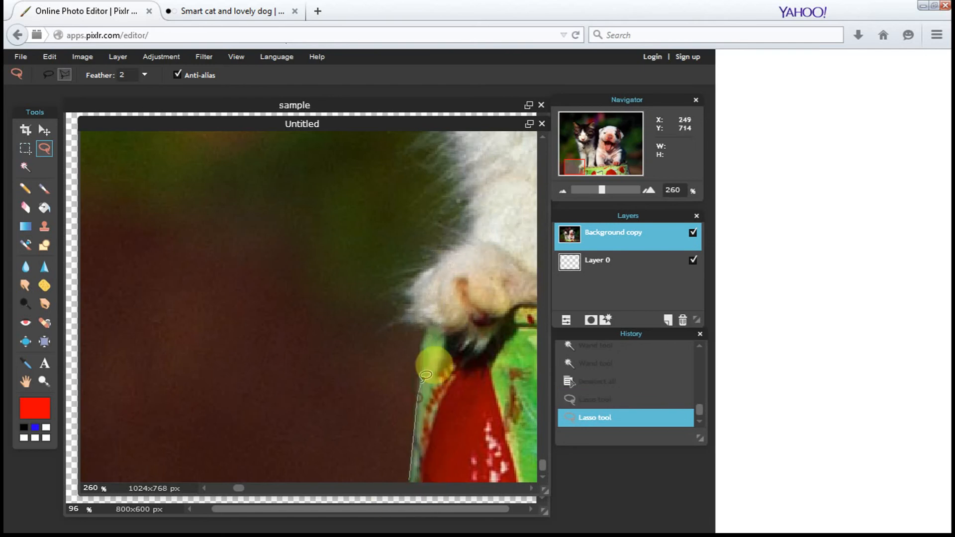
pyautogui.moveTo(427, 338)
pyautogui.mouseDown()
pyautogui.moveTo(423, 309)
pyautogui.moveTo(409, 310)
pyautogui.moveTo(418, 263)
pyautogui.mouseUp()
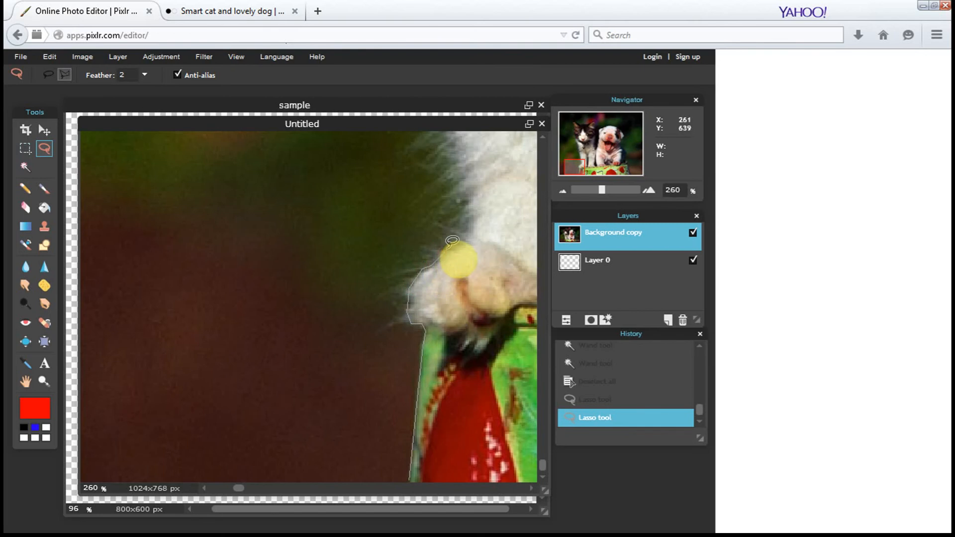
pyautogui.moveTo(469, 222); pyautogui.dragTo(450, 141)
pyautogui.click(264, 247)
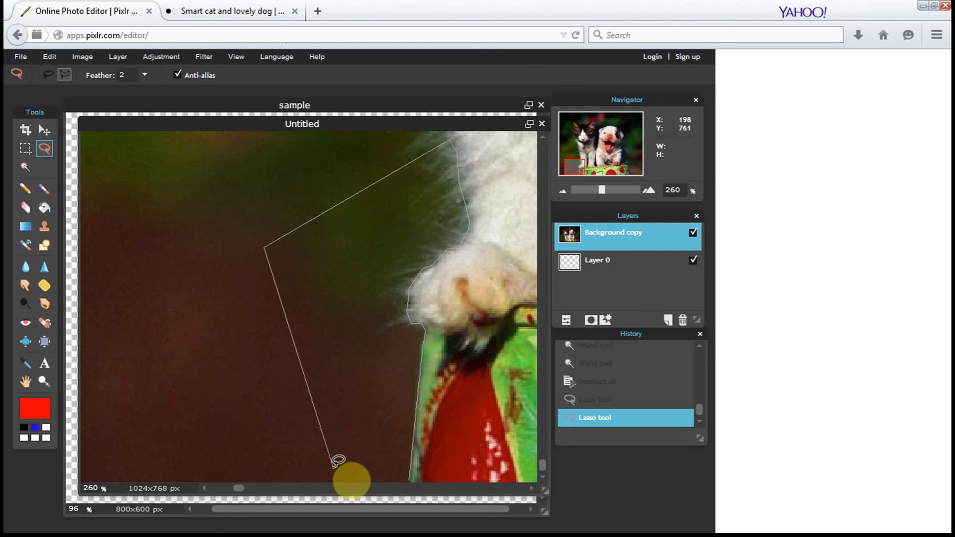
pyautogui.click(420, 466)
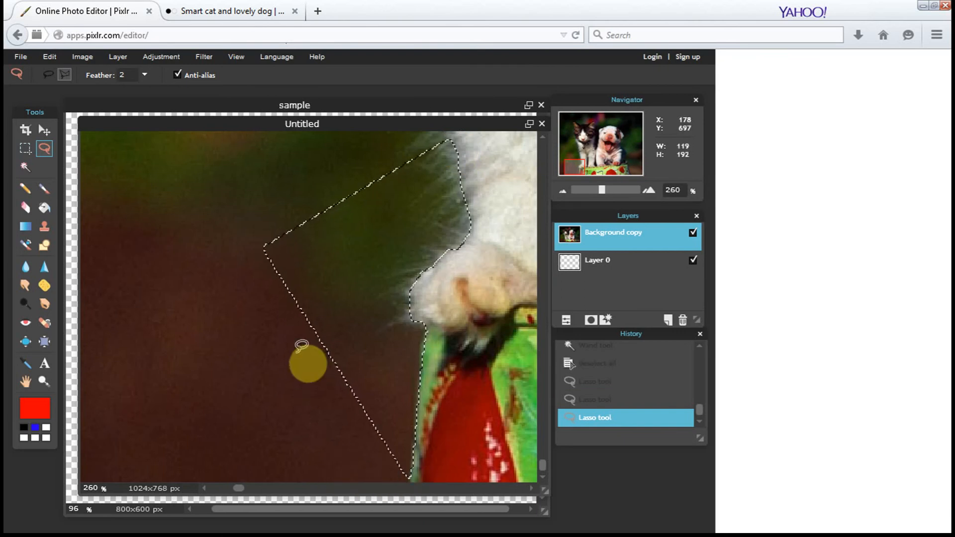
pyautogui.press('Delete')
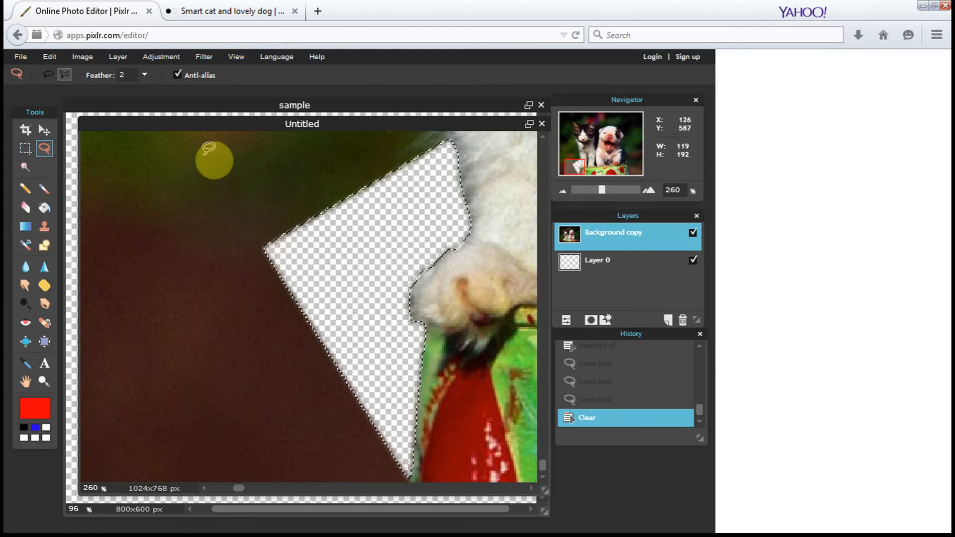
# - Outline the brown background beside the cleared patch with the polygonal Lasso, clear it and deselect
pyautogui.moveTo(173, 148)
pyautogui.mouseDown()
pyautogui.moveTo(380, 158)
pyautogui.moveTo(450, 133)
pyautogui.moveTo(364, 422)
pyautogui.moveTo(366, 450)
pyautogui.moveTo(368, 380)
pyautogui.moveTo(371, 412)
pyautogui.moveTo(406, 485)
pyautogui.moveTo(205, 460)
pyautogui.moveTo(106, 479)
pyautogui.moveTo(137, 195)
pyautogui.moveTo(112, 149)
pyautogui.moveTo(185, 147)
pyautogui.mouseUp()
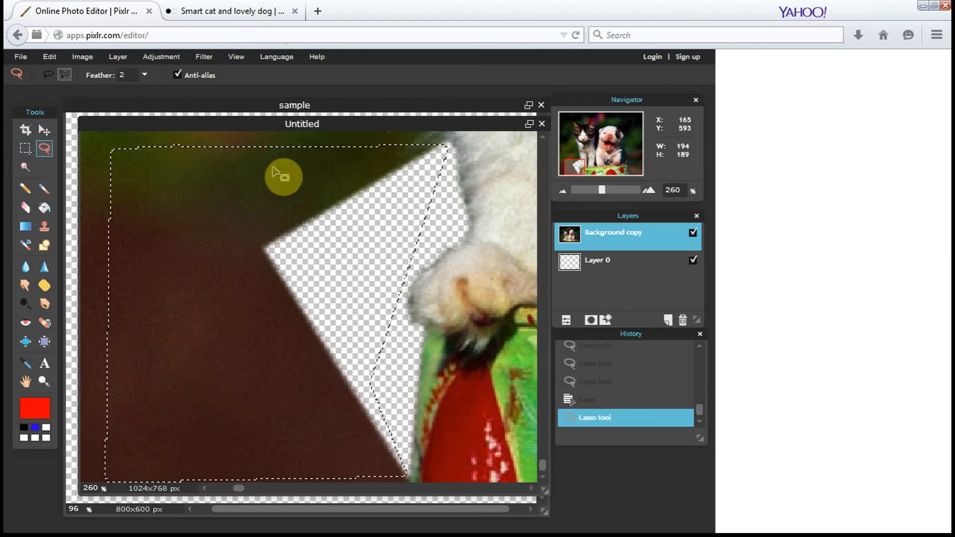
pyautogui.press('Delete')
pyautogui.moveTo(600, 190)
pyautogui.mouseDown()
pyautogui.moveTo(610, 189)
pyautogui.moveTo(587, 195)
pyautogui.mouseUp()
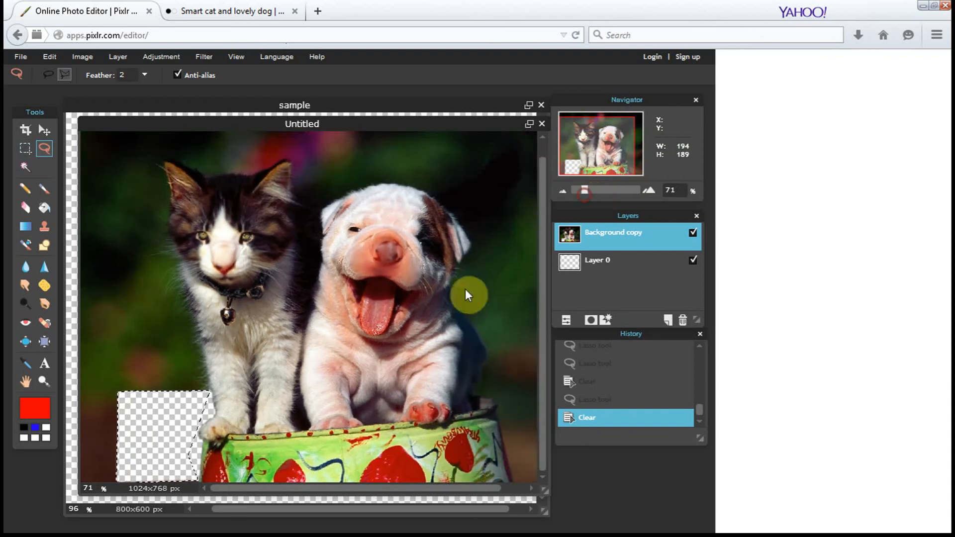
pyautogui.click(26, 148)
pyautogui.click(175, 408)
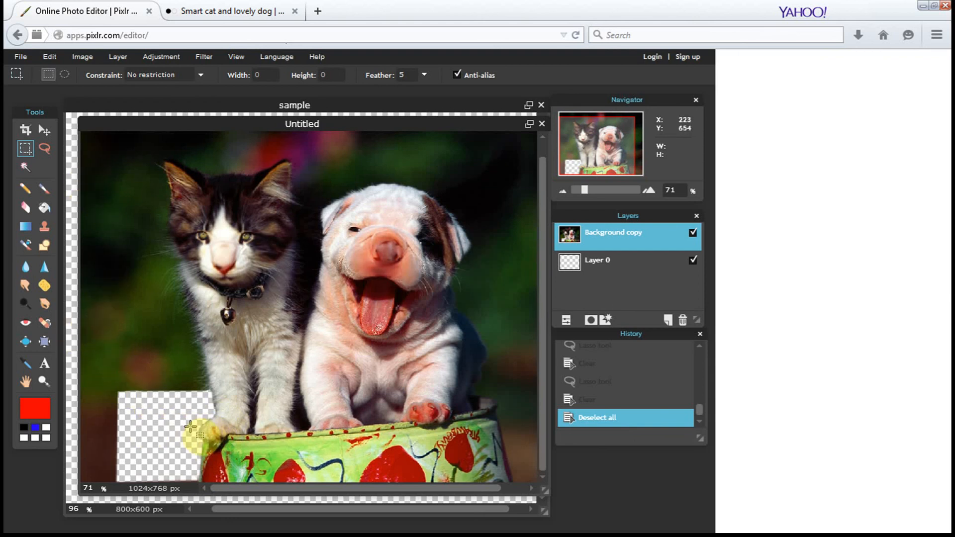
# - Clear a rectangular background area about 223 × 234 px in the photo's lower-left corner using the Marquee tool with feather 5, and deselect
pyautogui.moveTo(201, 405); pyautogui.dragTo(85, 412)
pyautogui.moveTo(188, 370); pyautogui.dragTo(56, 509)
pyautogui.press('Delete')
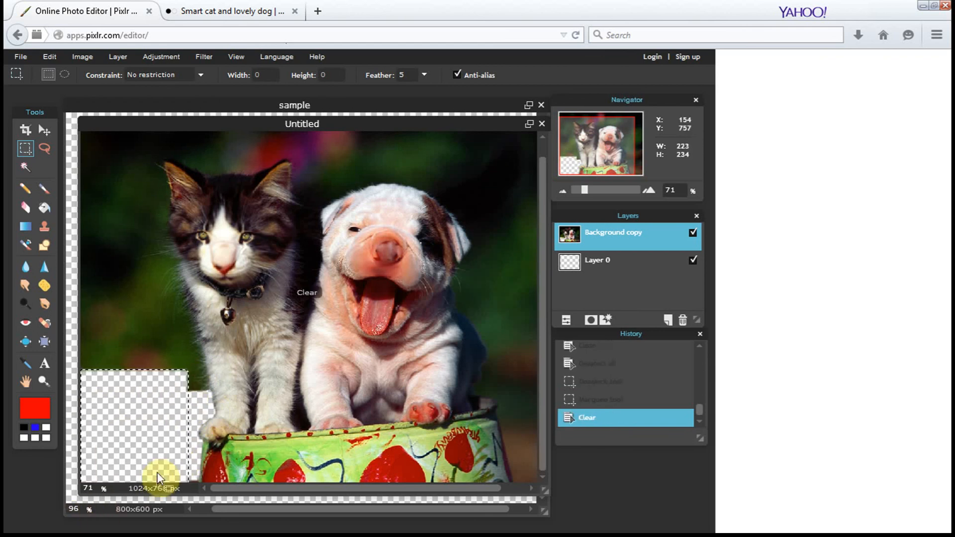
pyautogui.click(145, 392)
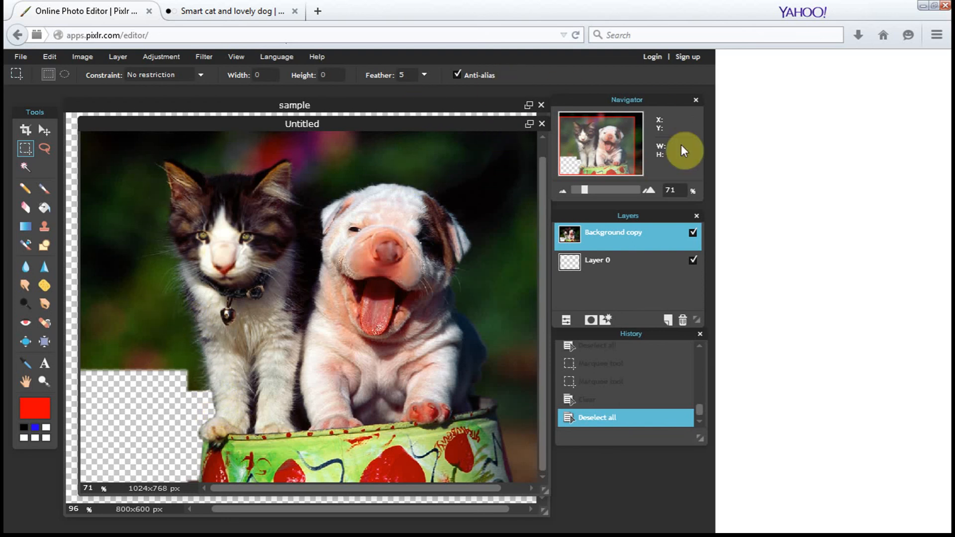
pyautogui.press('F11')
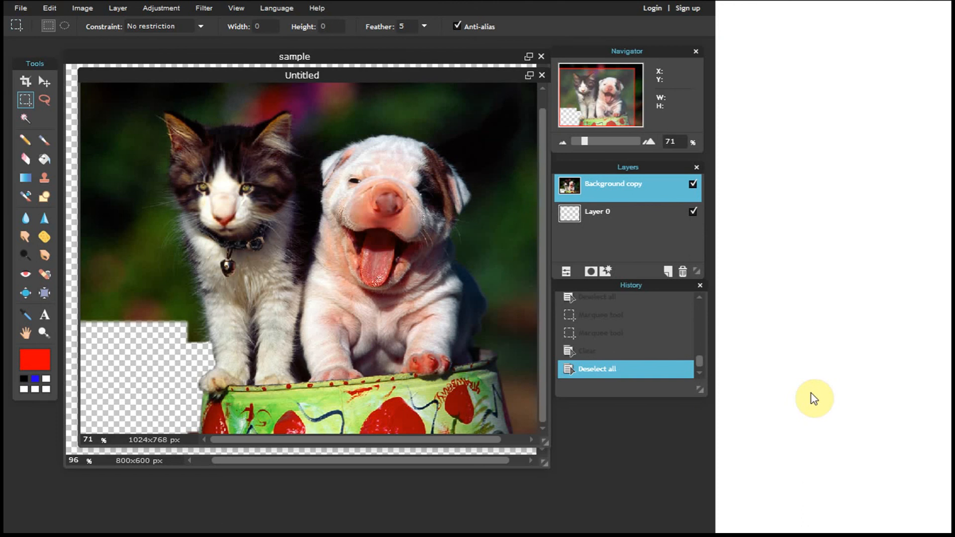